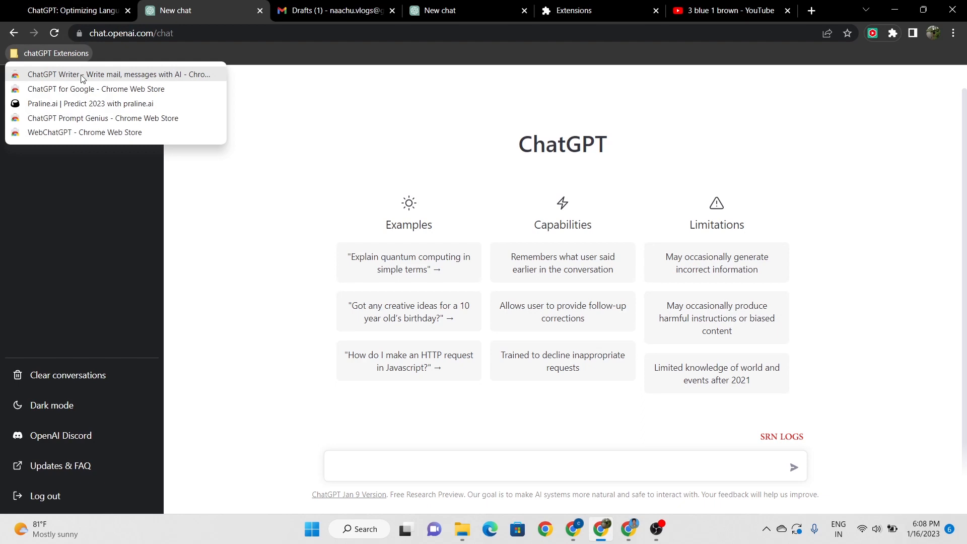
Step: Open the ChatGPT Writer page in the Chrome Web Store and check the browser's installed extensions
{"action": "left_click", "coordinate": [84, 75]}
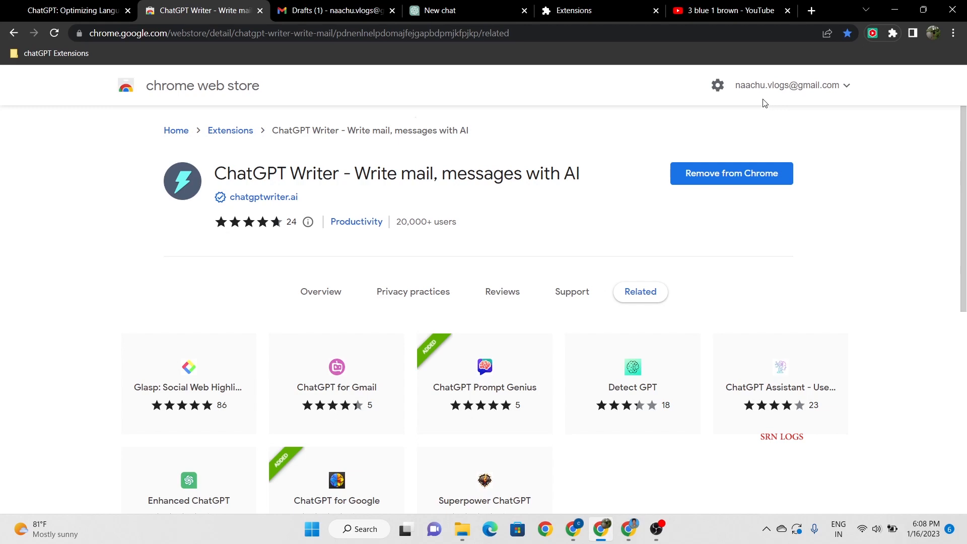
{"action": "left_click", "coordinate": [893, 34]}
{"action": "left_click", "coordinate": [574, 11]}
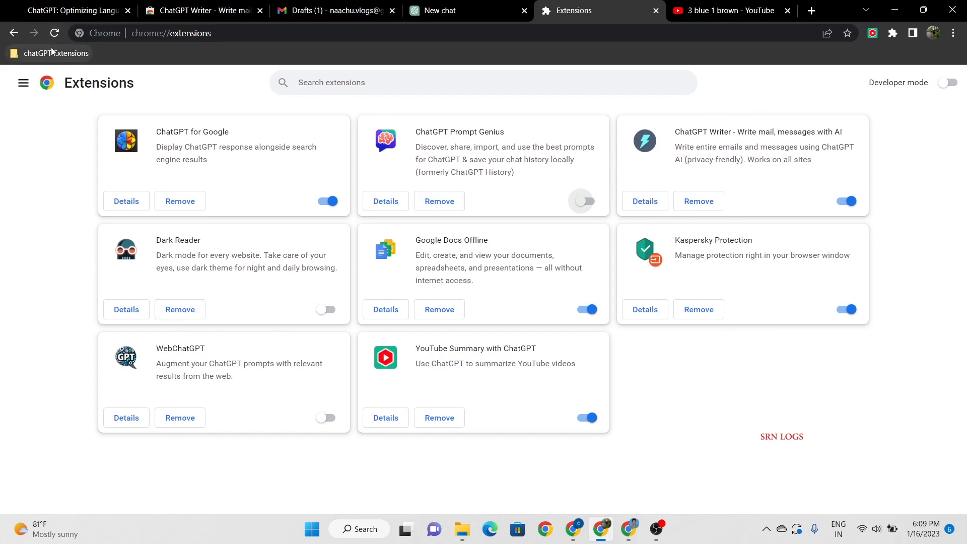
{"action": "left_click", "coordinate": [318, 9]}
{"action": "left_click", "coordinate": [240, 11]}
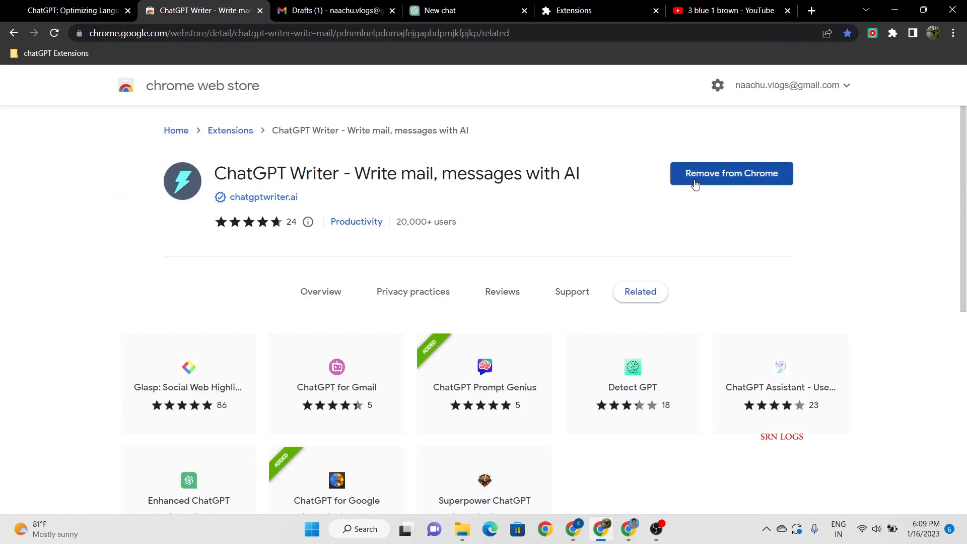
Step: In a new Gmail message, generate an email with ChatGPT Writer from the prompt "hi how are you" and insert the response
{"action": "left_click", "coordinate": [338, 11]}
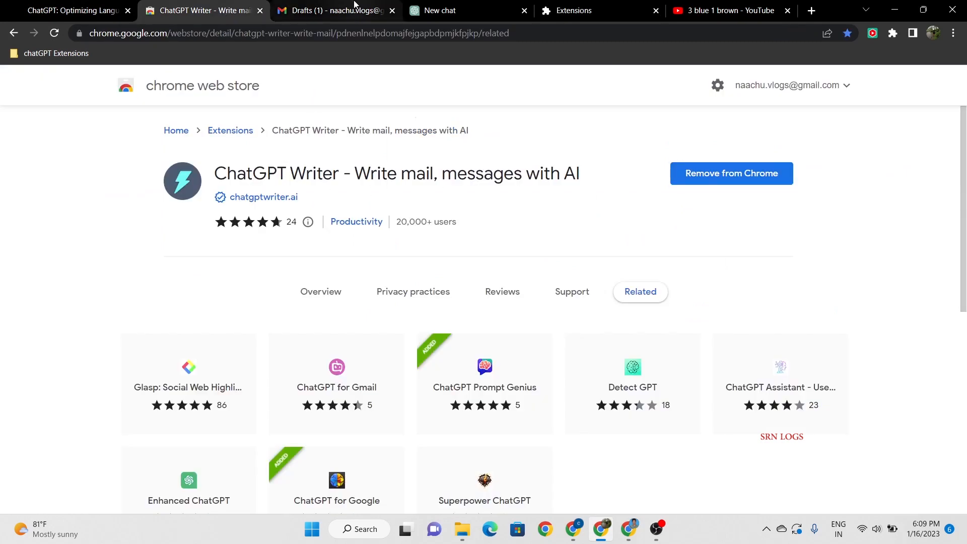
{"action": "left_click", "coordinate": [65, 134]}
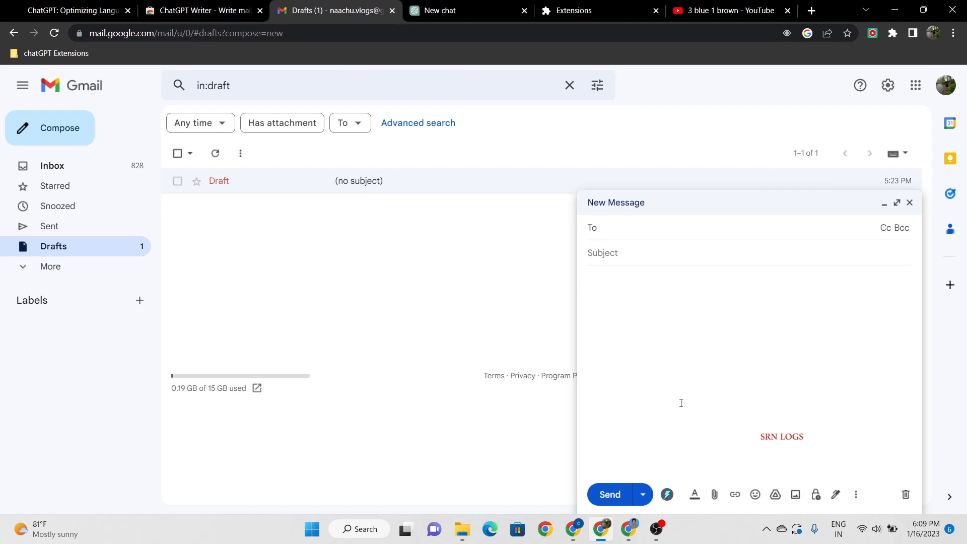
{"action": "left_click", "coordinate": [666, 494]}
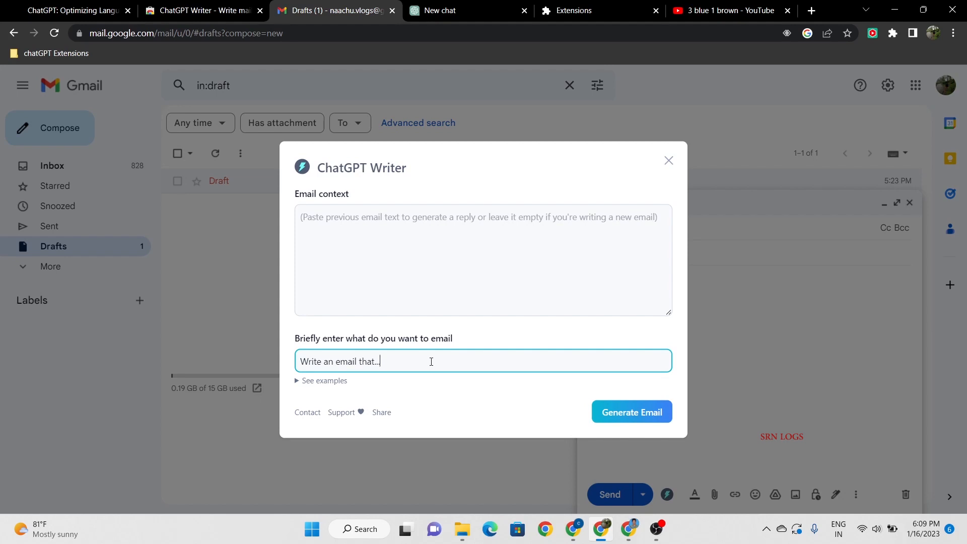
{"action": "type", "text": "hi how are you"}
{"action": "left_click", "coordinate": [622, 412]}
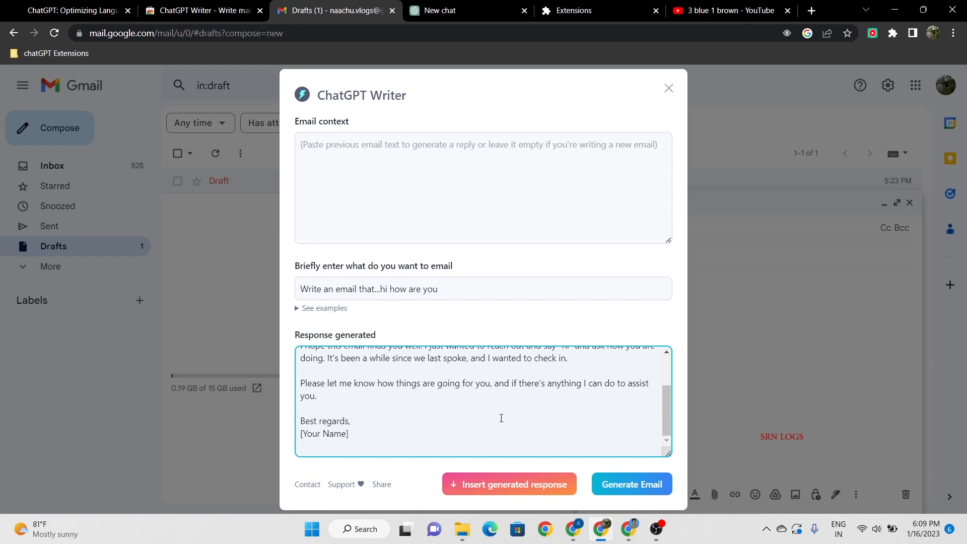
{"action": "left_click", "coordinate": [520, 489]}
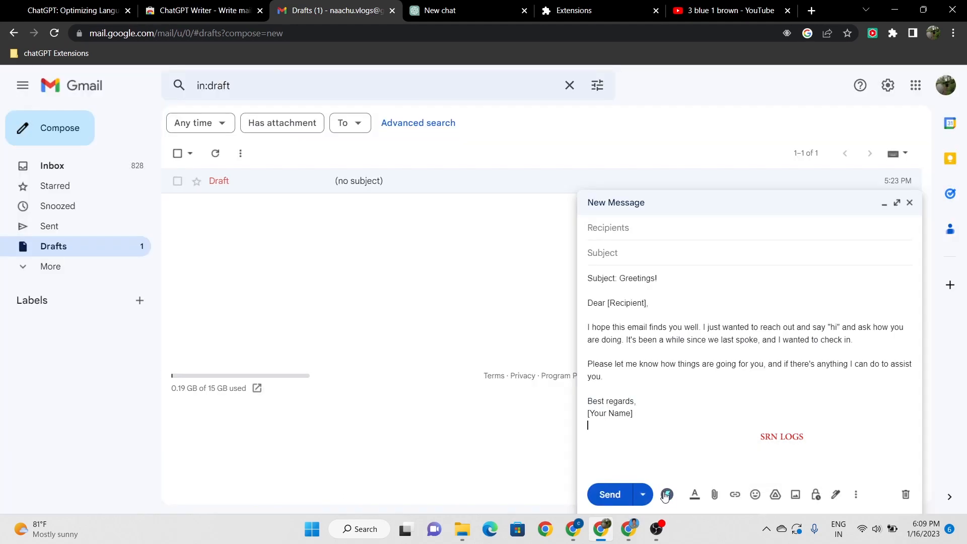
Step: Generate another email with ChatGPT Writer from "hi how are you in a formal way" and insert it into the same message
{"action": "left_click", "coordinate": [666, 494]}
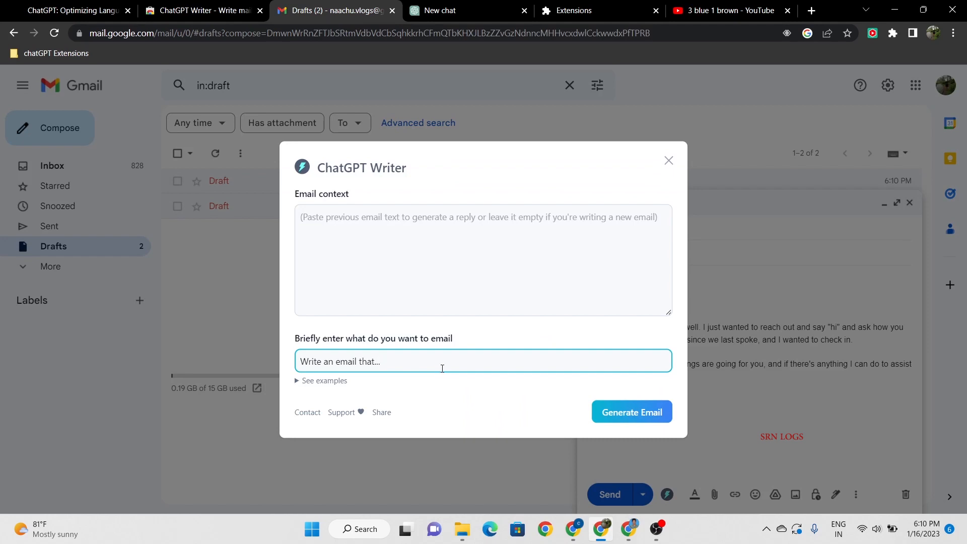
{"action": "type", "text": "hi ho"}
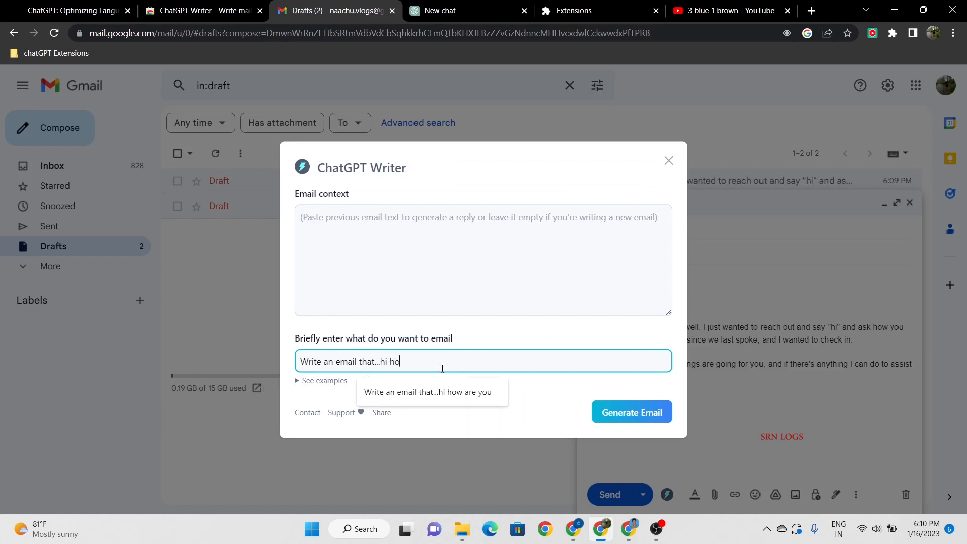
{"action": "type", "text": "w are"}
{"action": "key", "text": "Down"}
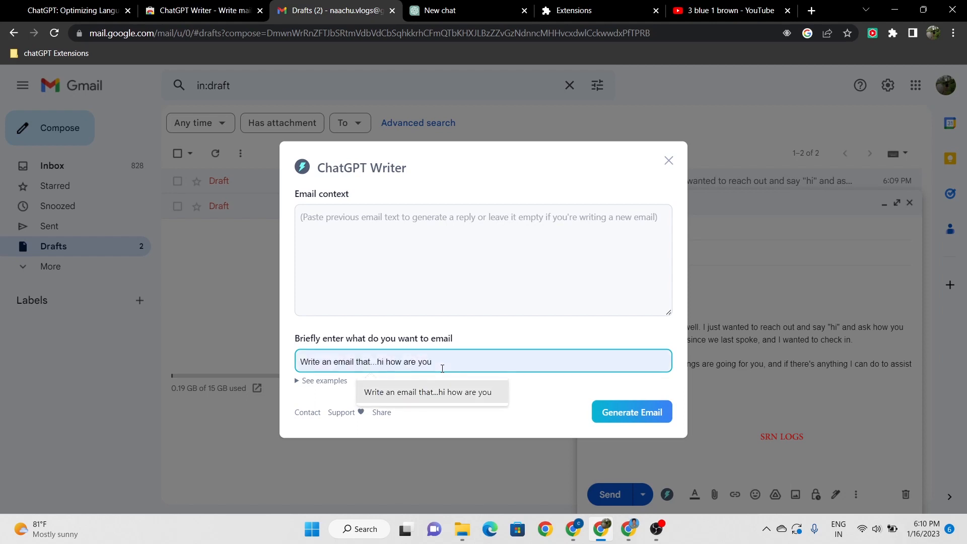
{"action": "left_click", "coordinate": [469, 399]}
{"action": "type", "text": "in "}
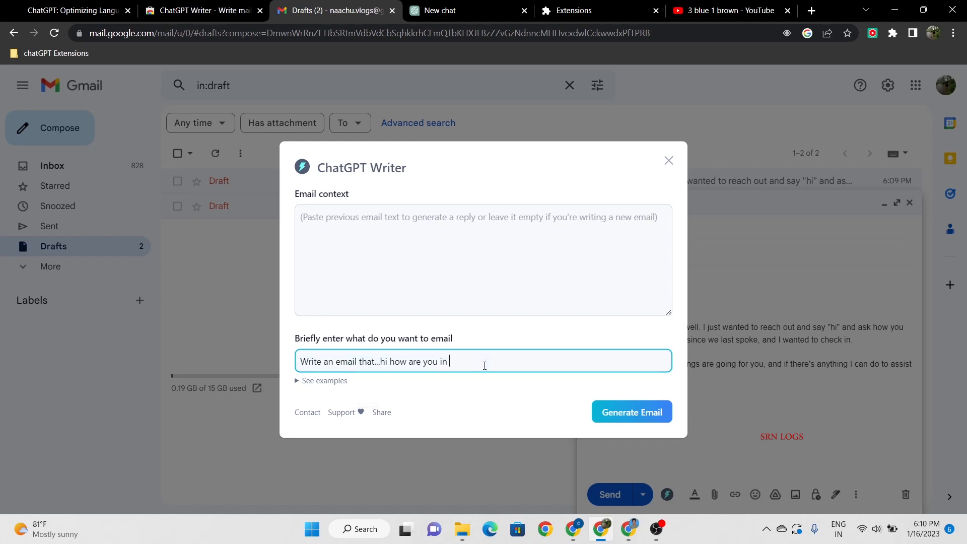
{"action": "type", "text": "a formal way"}
{"action": "left_click", "coordinate": [616, 413]}
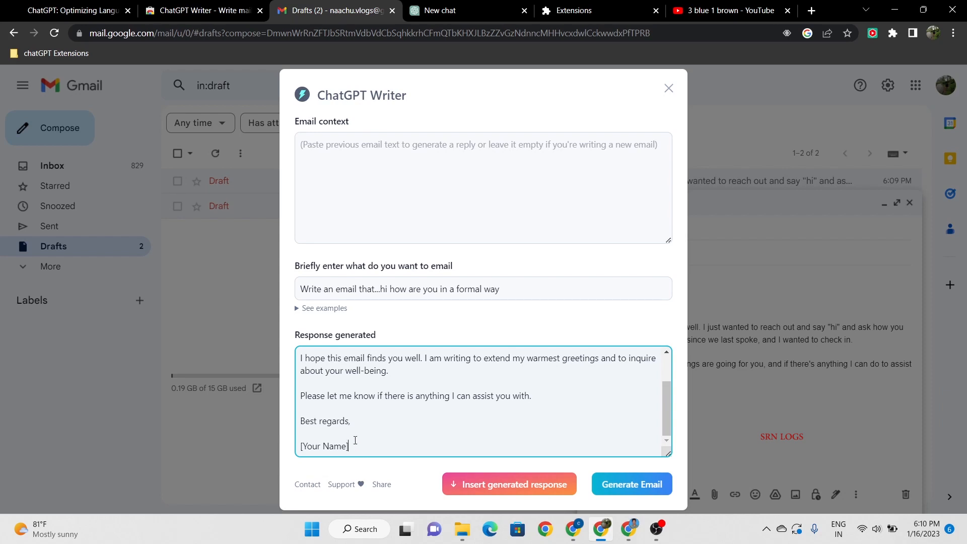
{"action": "left_click", "coordinate": [451, 474]}
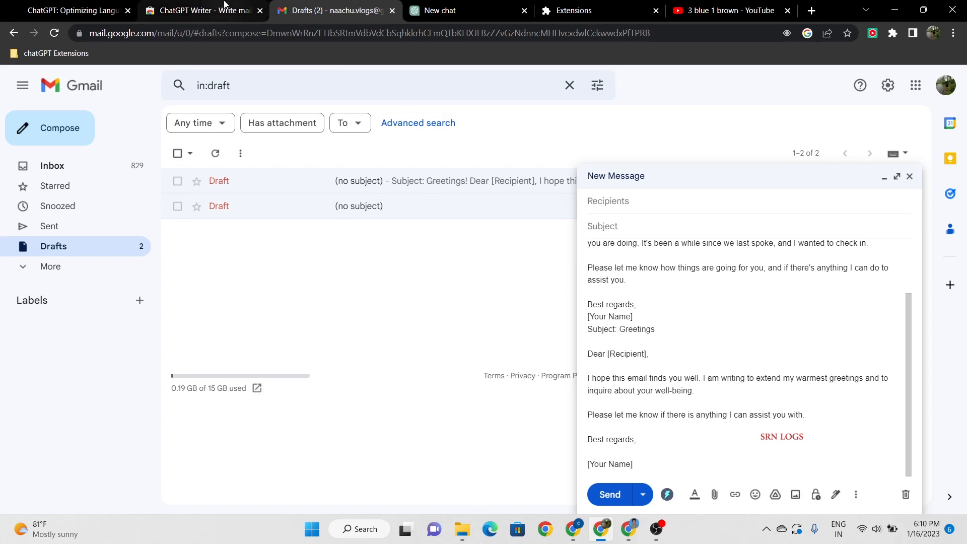
Step: Open the bookmarked ChatGPT for Google page in the Chrome Web Store and look over its overview
{"action": "left_click", "coordinate": [201, 10]}
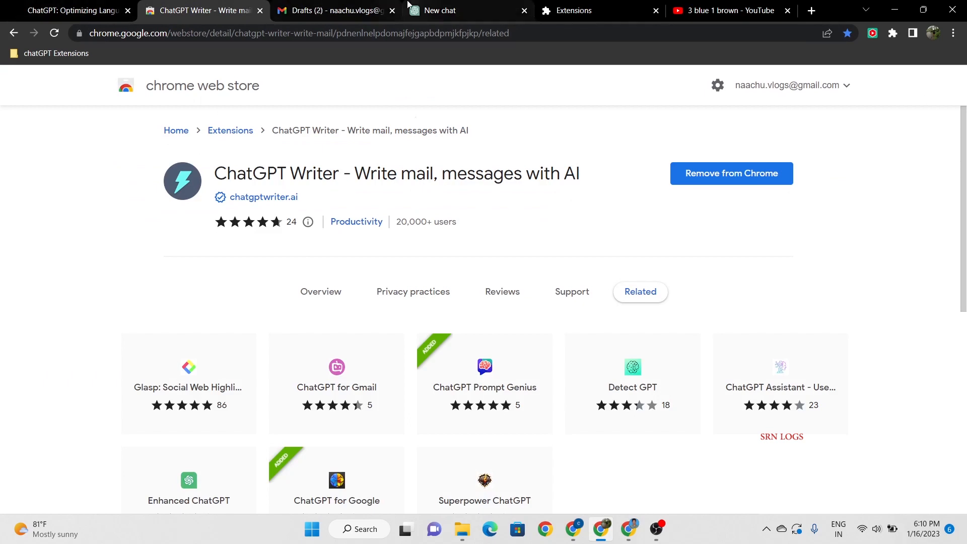
{"action": "left_click", "coordinate": [41, 53]}
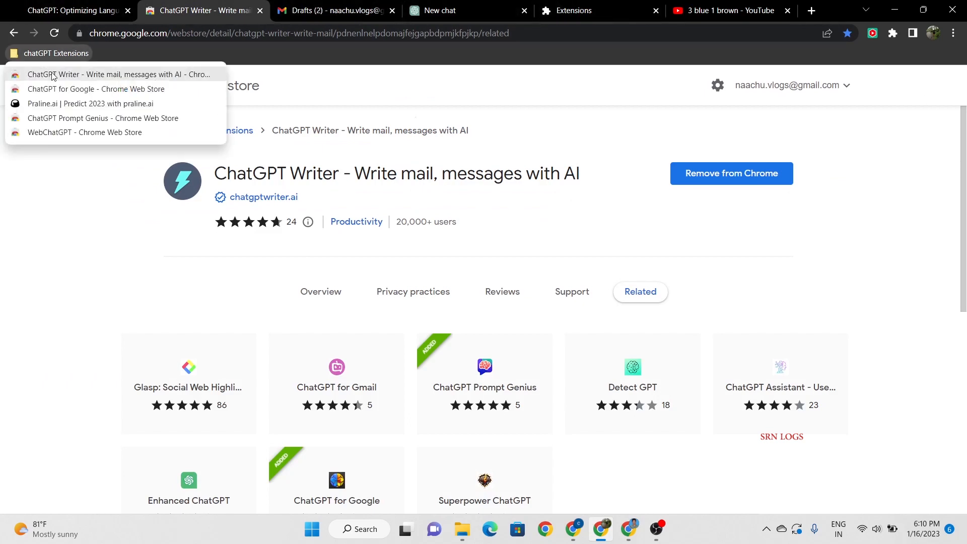
{"action": "left_click", "coordinate": [70, 89]}
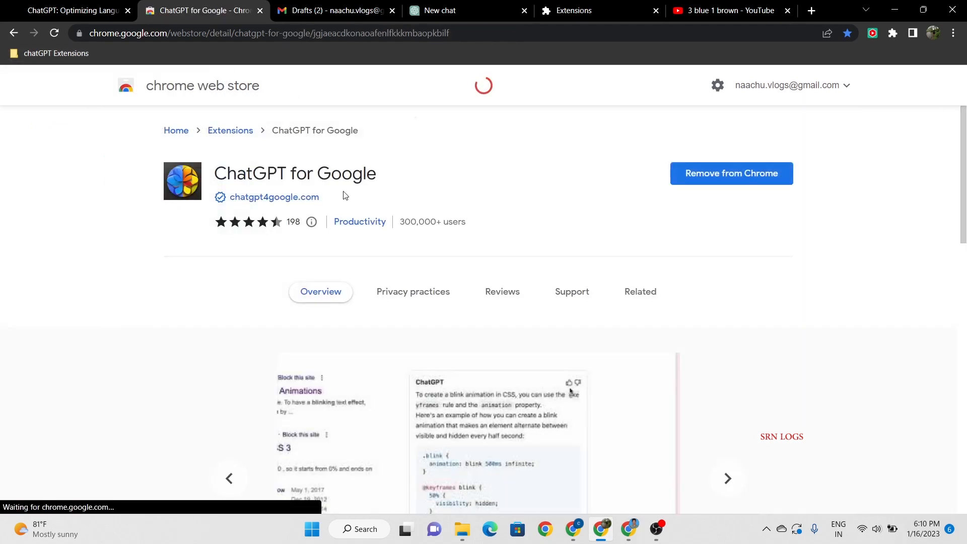
{"action": "scroll", "coordinate": [471, 357], "scroll_direction": "down", "scroll_amount": 2}
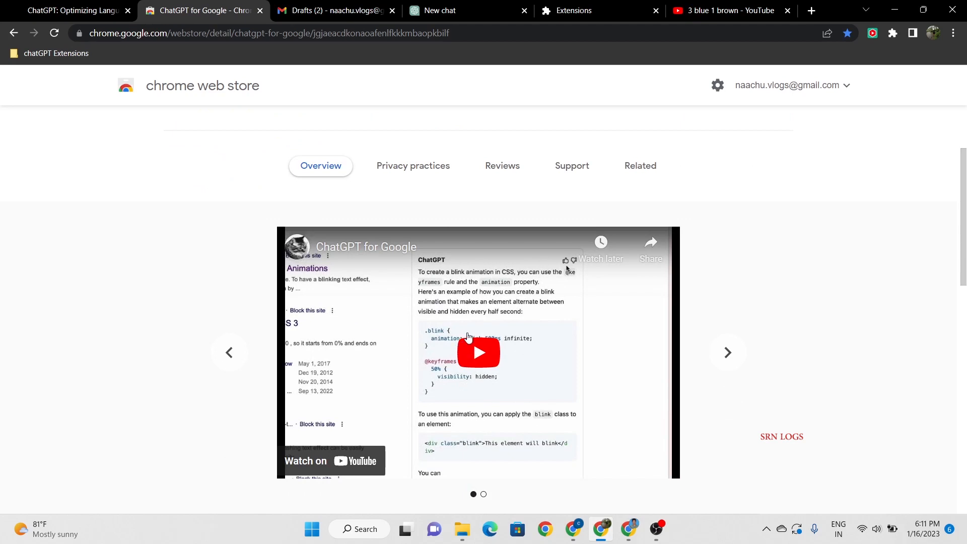
{"action": "scroll", "coordinate": [463, 340], "scroll_direction": "up", "scroll_amount": 2}
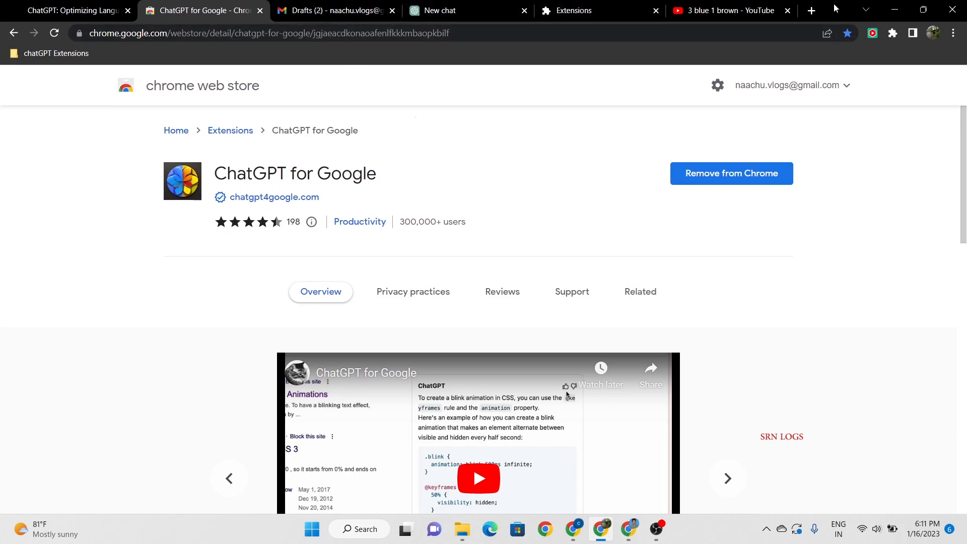
Step: Check the installed extensions and search Google for "image cnn datascience" in a new browser tab
{"action": "left_click", "coordinate": [811, 11]}
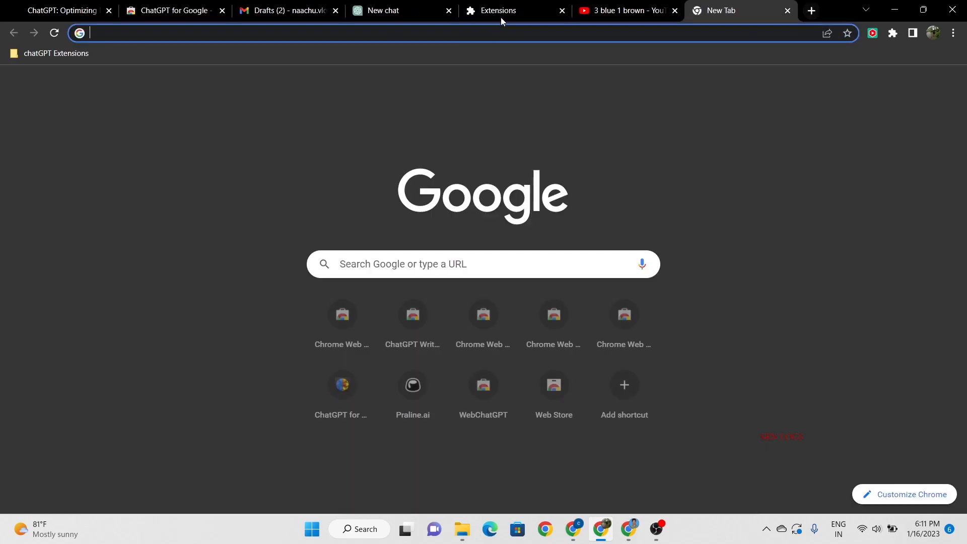
{"action": "left_click", "coordinate": [471, 7]}
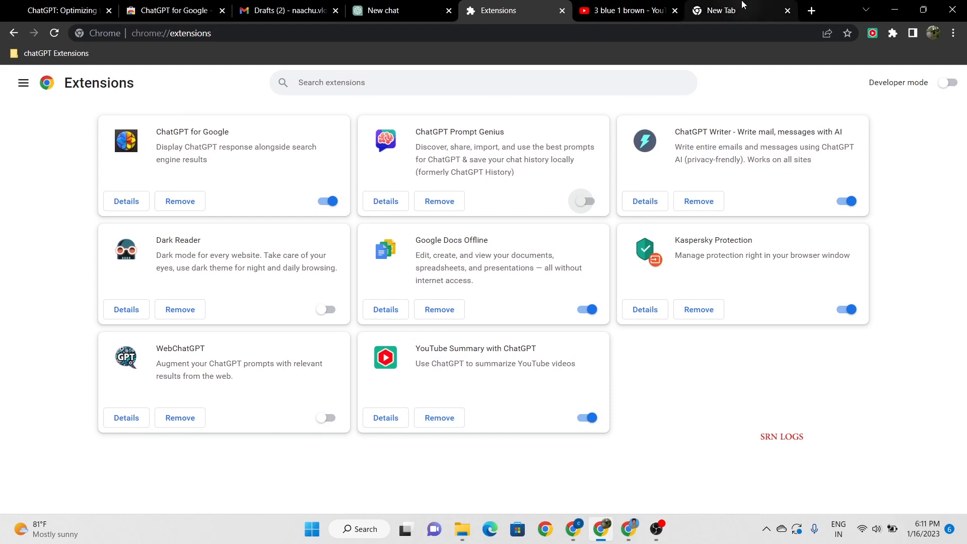
{"action": "left_click", "coordinate": [722, 10]}
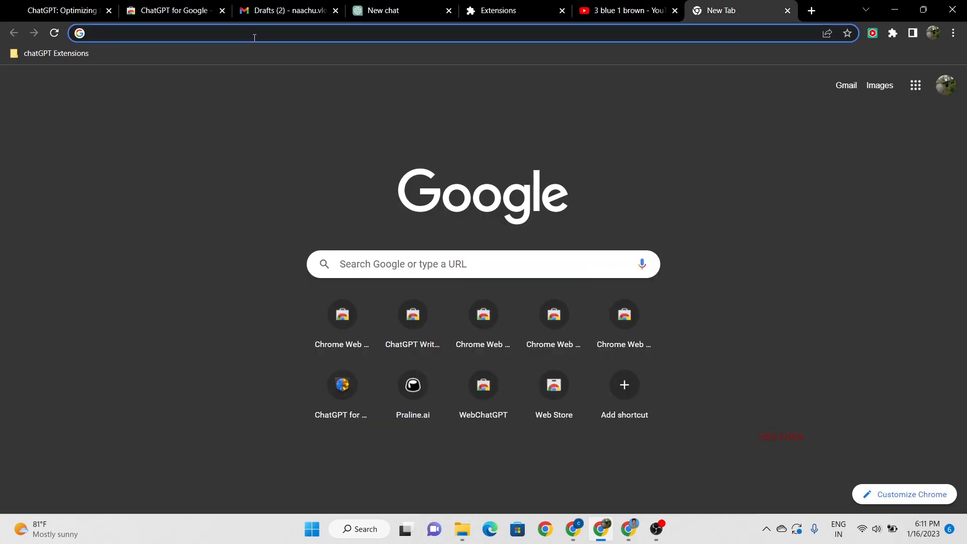
{"action": "type", "text": "image c"}
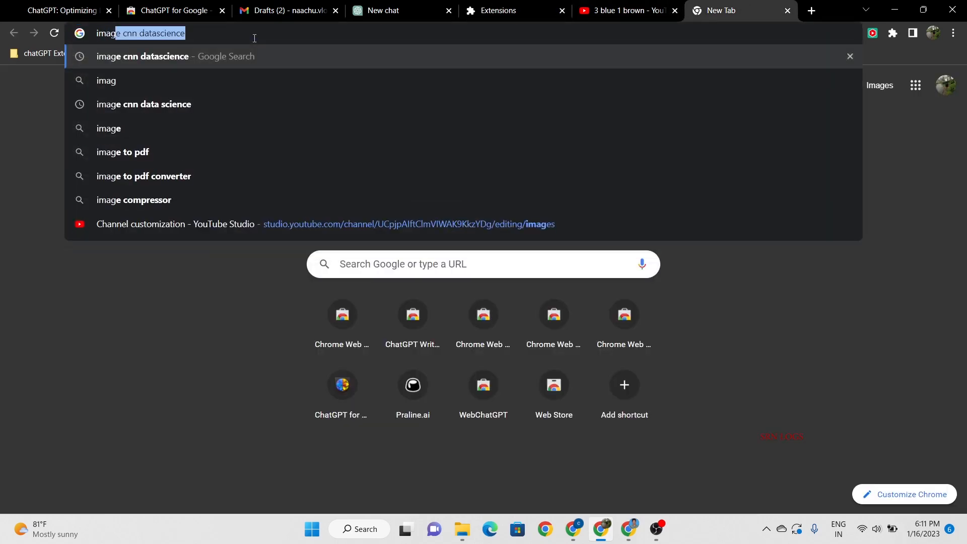
{"action": "type", "text": "nn"}
{"action": "key", "text": "Right"}
{"action": "key", "text": "Return"}
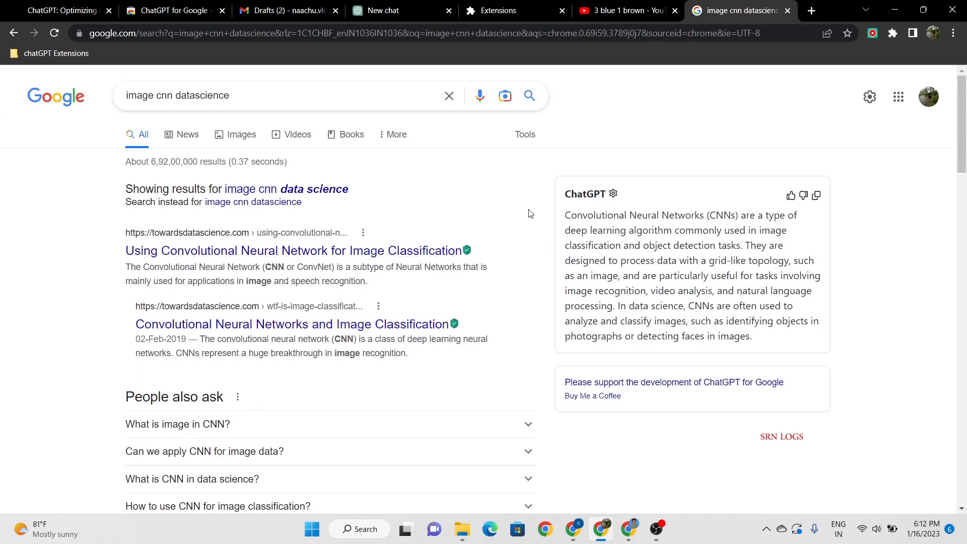
Step: Open the bookmarked Praline.ai Predict 2023 page and choose Creator economy as the industry
{"action": "left_click", "coordinate": [66, 52]}
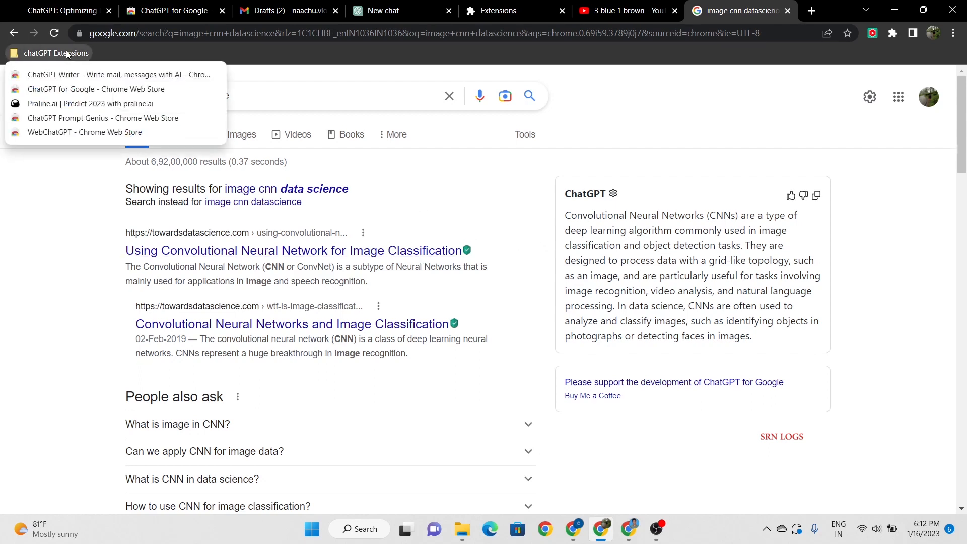
{"action": "left_click", "coordinate": [70, 103]}
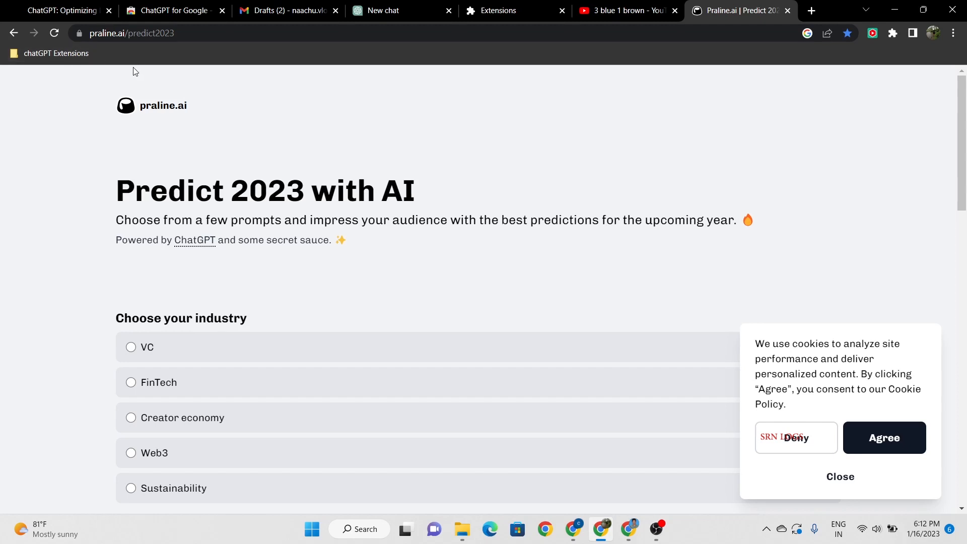
{"action": "scroll", "coordinate": [205, 108], "scroll_direction": "down", "scroll_amount": 1}
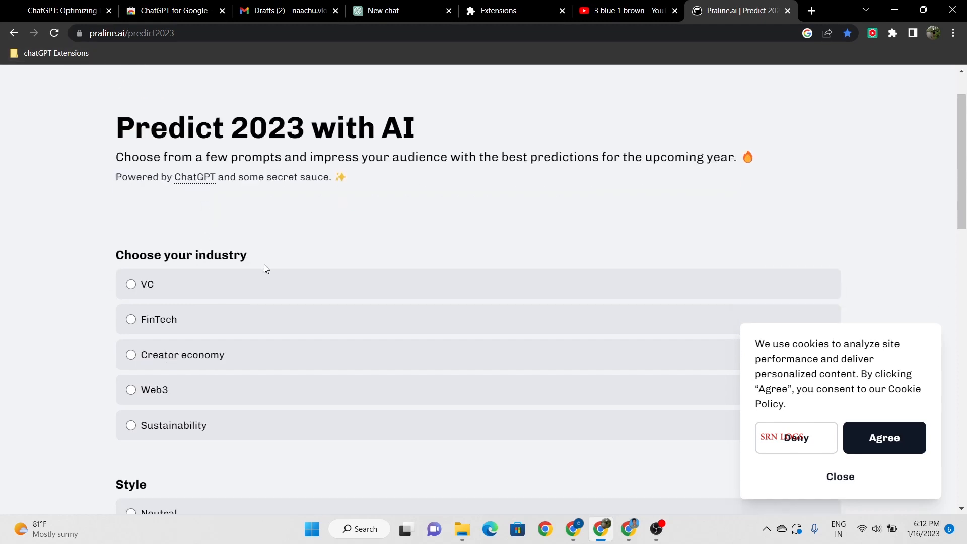
{"action": "scroll", "coordinate": [226, 257], "scroll_direction": "down", "scroll_amount": 1}
{"action": "left_click", "coordinate": [225, 297]}
{"action": "scroll", "coordinate": [202, 348], "scroll_direction": "down", "scroll_amount": 3}
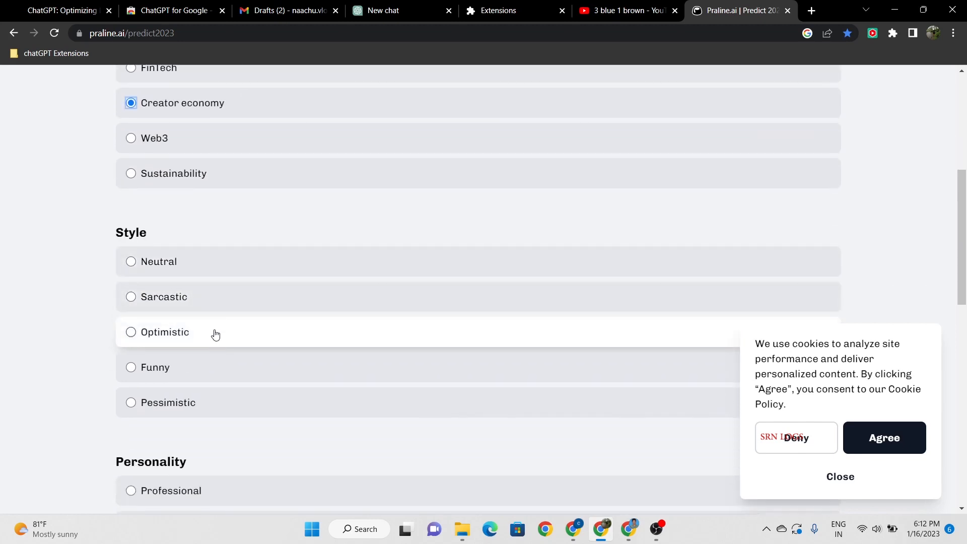
Step: Set the prediction's style to Optimistic, personality to Professional, verbosity to Standard and emoji level to None thanks
{"action": "left_click", "coordinate": [215, 334]}
{"action": "scroll", "coordinate": [151, 301], "scroll_direction": "down", "scroll_amount": 3}
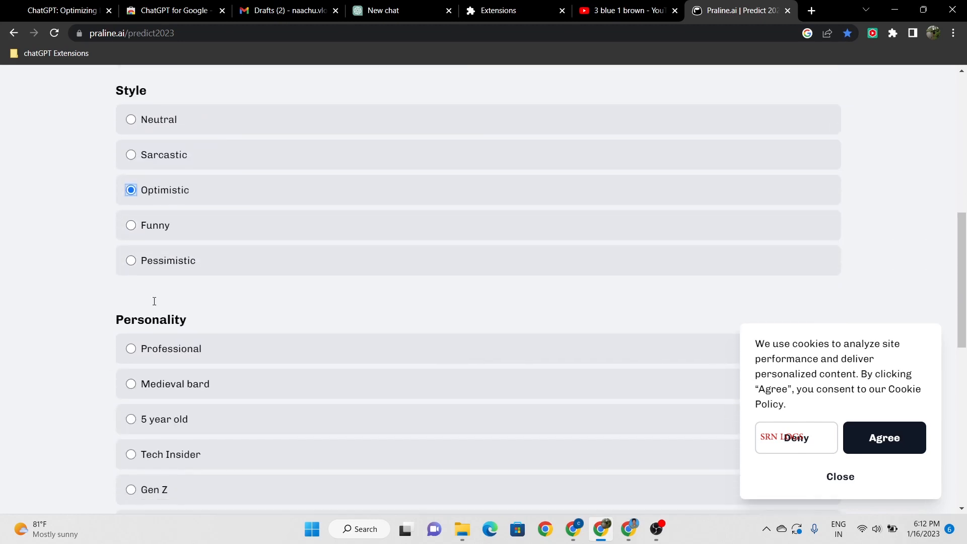
{"action": "left_click", "coordinate": [260, 299]}
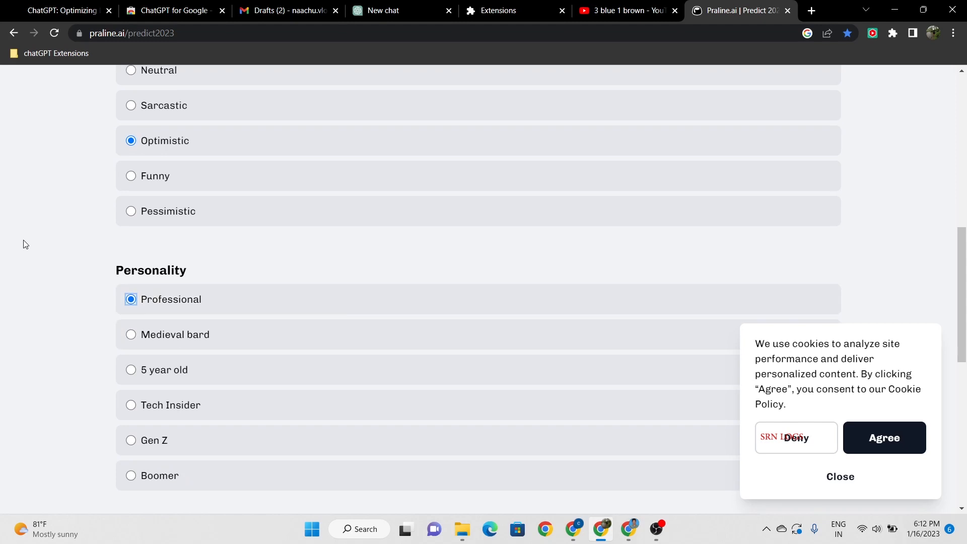
{"action": "scroll", "coordinate": [40, 243], "scroll_direction": "down", "scroll_amount": 3}
{"action": "scroll", "coordinate": [204, 339], "scroll_direction": "down", "scroll_amount": 1}
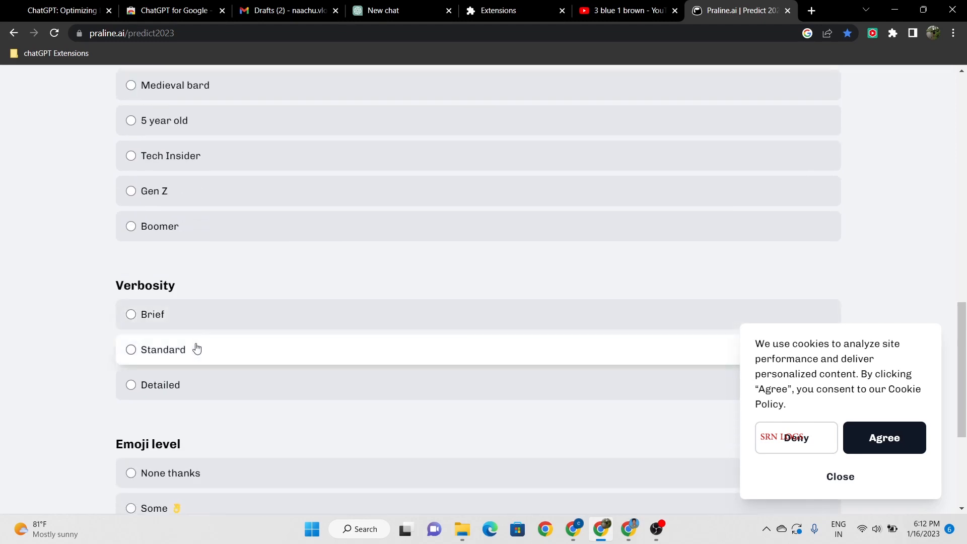
{"action": "left_click", "coordinate": [196, 350]}
{"action": "scroll", "coordinate": [280, 367], "scroll_direction": "down", "scroll_amount": 2}
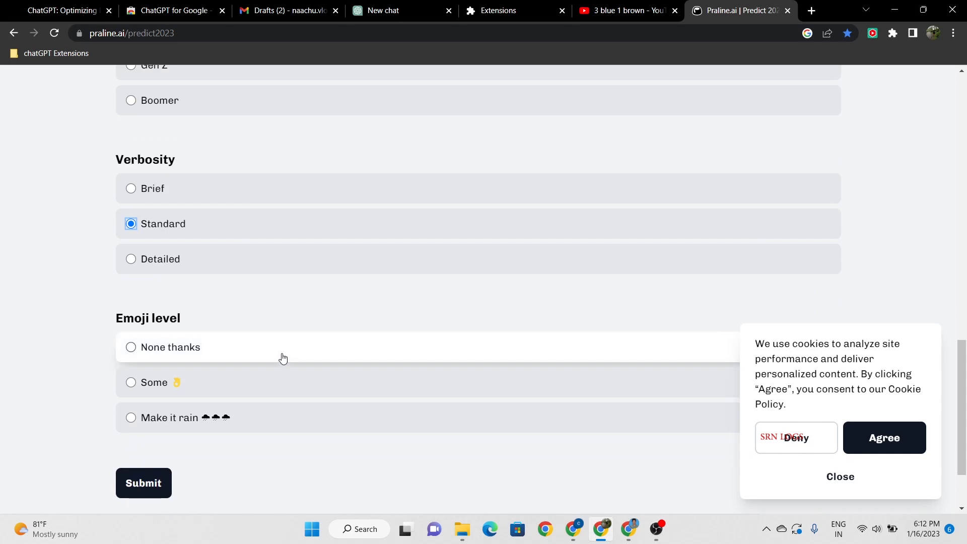
{"action": "left_click", "coordinate": [281, 358]}
Step: Submit the prediction form and skip the email sign-up to open the full list of 2023 trend predictions
{"action": "left_click", "coordinate": [137, 486]}
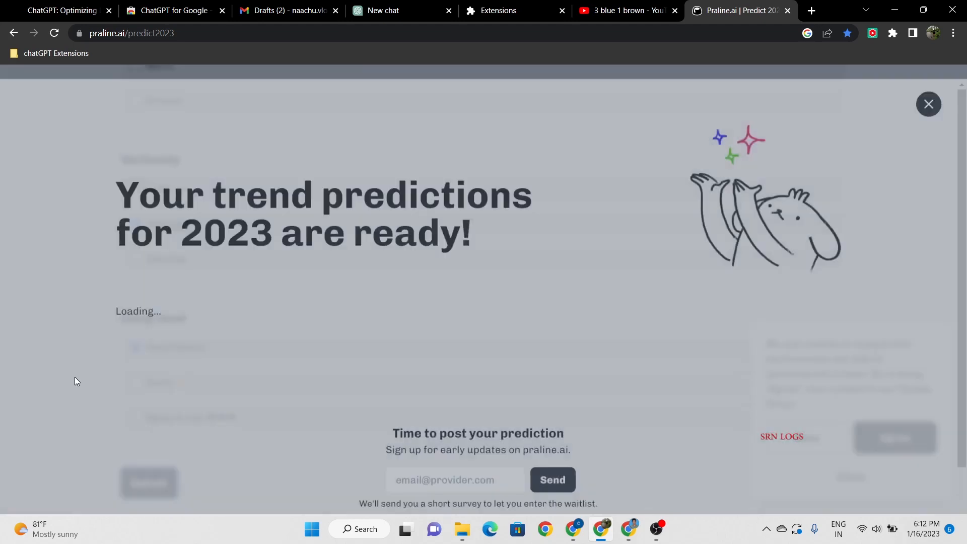
{"action": "scroll", "coordinate": [182, 249], "scroll_direction": "down", "scroll_amount": 1}
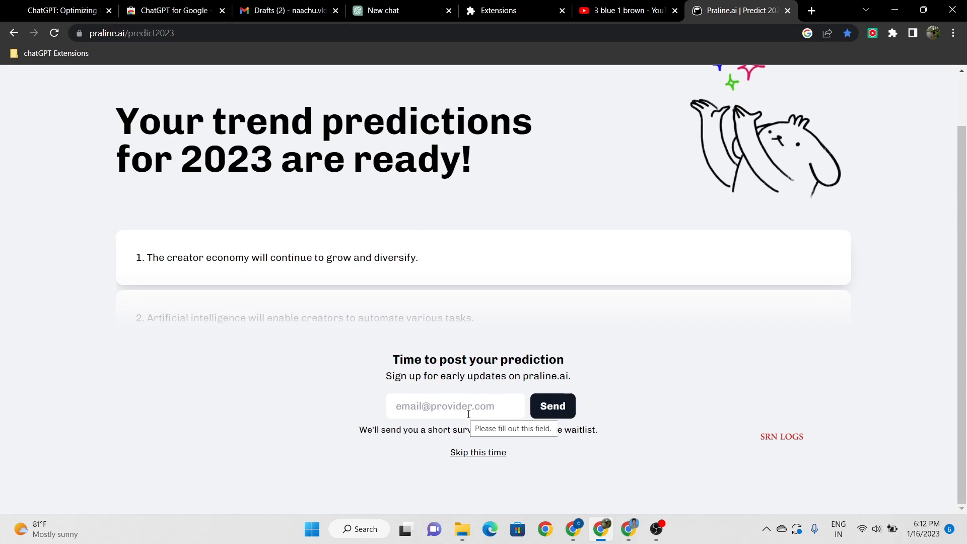
{"action": "left_click", "coordinate": [481, 453]}
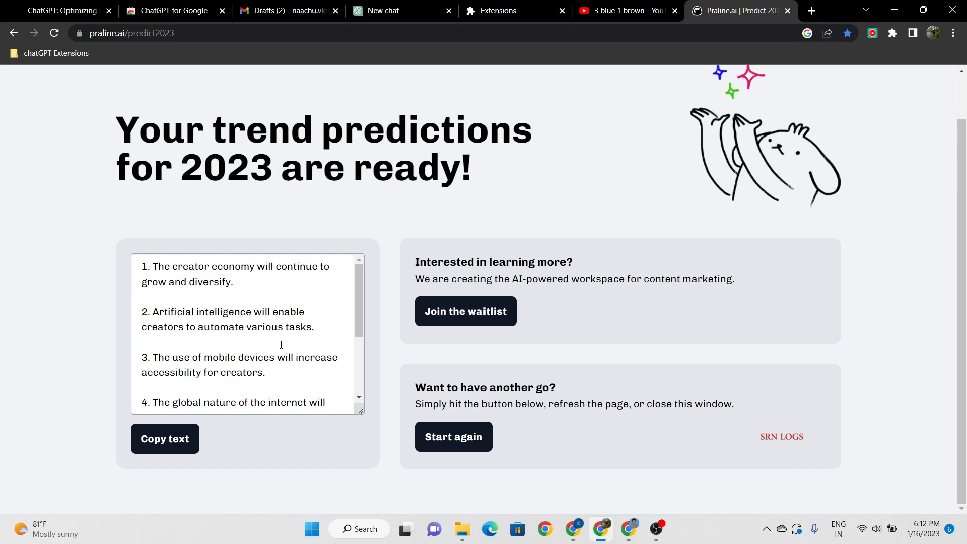
Step: Read the remaining 2023 trend predictions and open the bookmarked ChatGPT Prompt Genius page in the Chrome Web Store
{"action": "scroll", "coordinate": [258, 341], "scroll_direction": "down", "scroll_amount": 1}
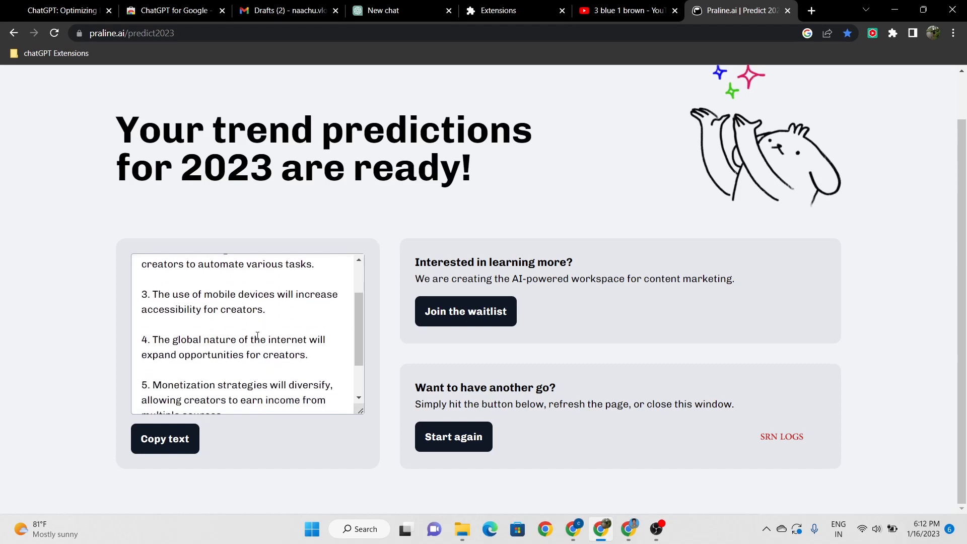
{"action": "scroll", "coordinate": [234, 348], "scroll_direction": "down", "scroll_amount": 1}
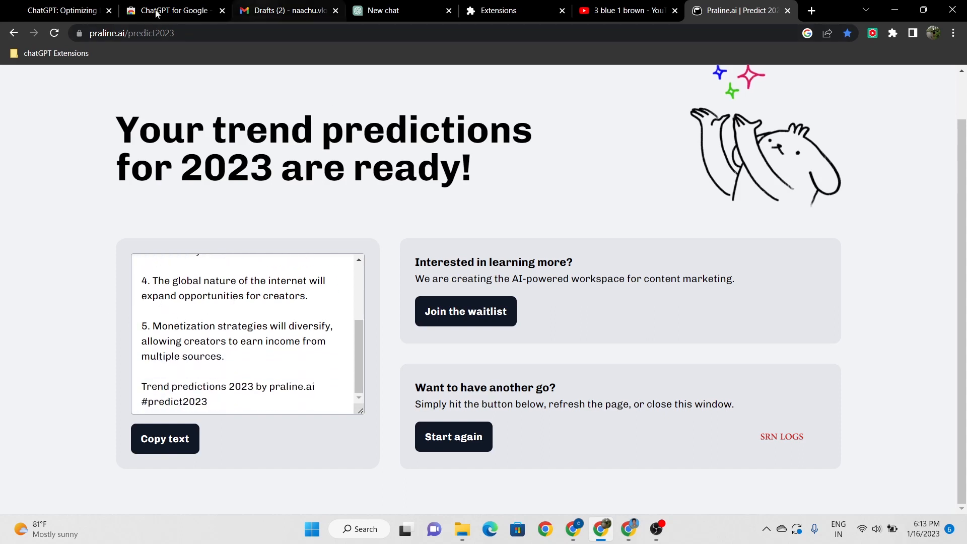
{"action": "left_click", "coordinate": [50, 54]}
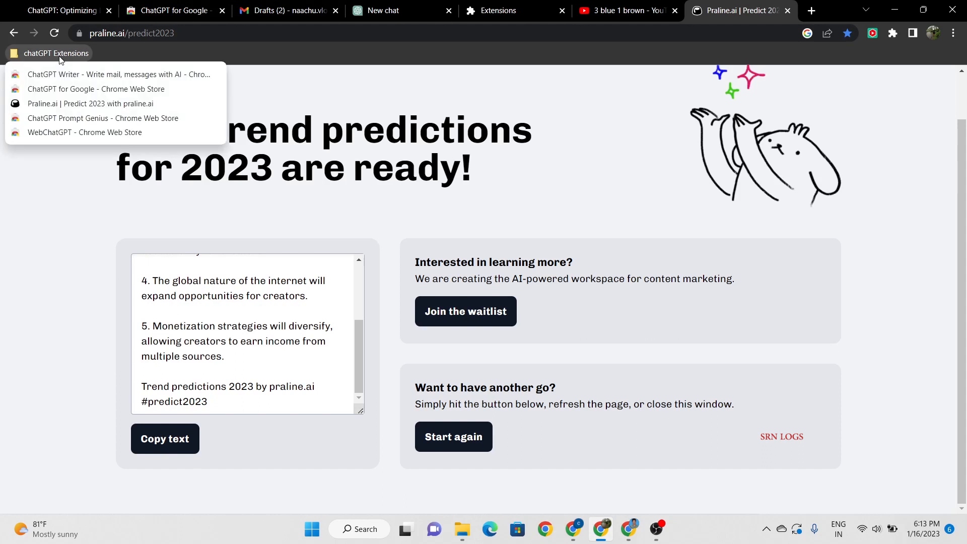
{"action": "left_click", "coordinate": [68, 119]}
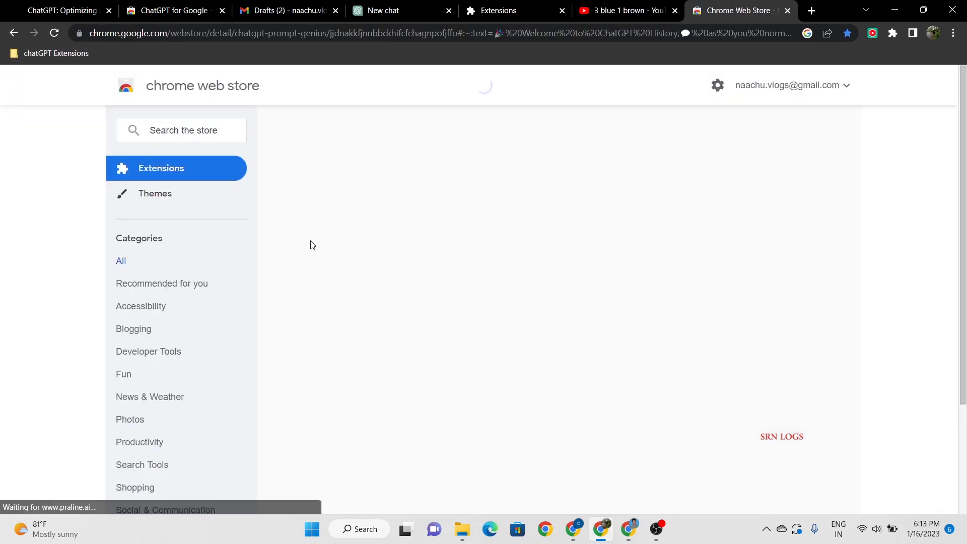
{"action": "scroll", "coordinate": [373, 212], "scroll_direction": "down", "scroll_amount": 1}
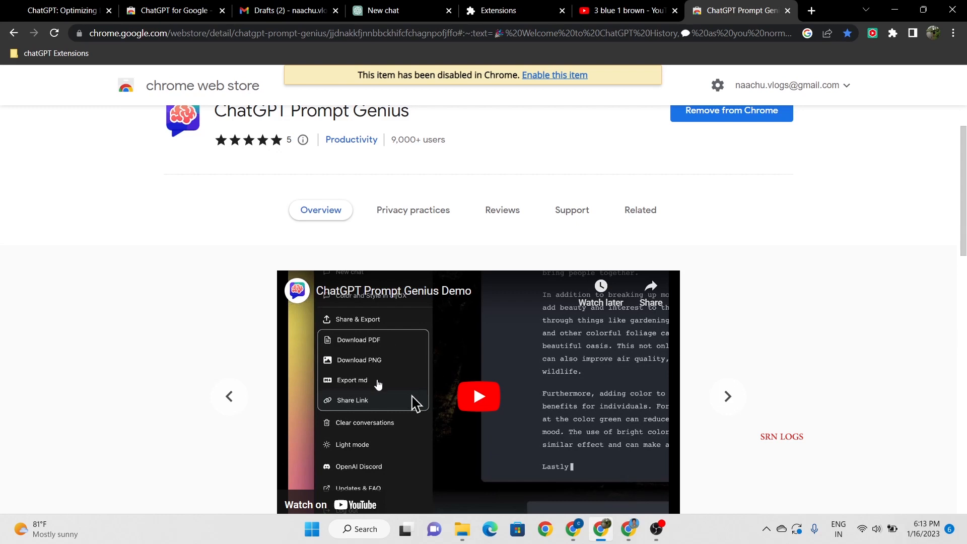
Step: Enable the ChatGPT Prompt Genius extension and reload the ChatGPT page
{"action": "left_click", "coordinate": [379, 11]}
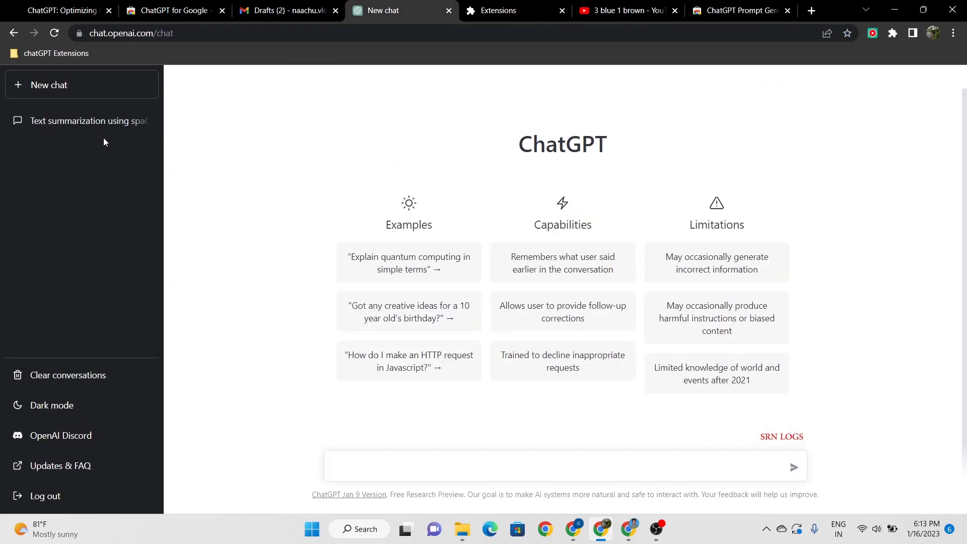
{"action": "left_click", "coordinate": [738, 11]}
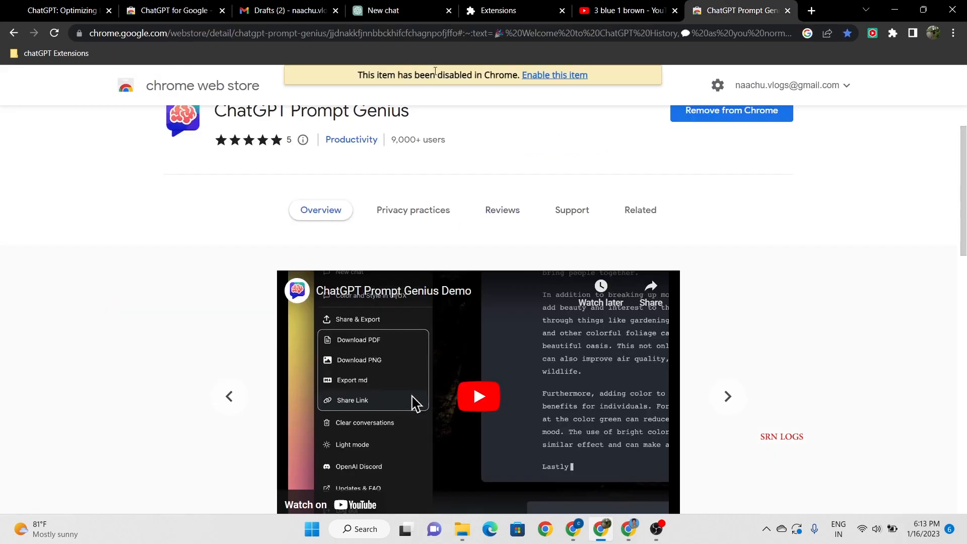
{"action": "left_click", "coordinate": [481, 11]}
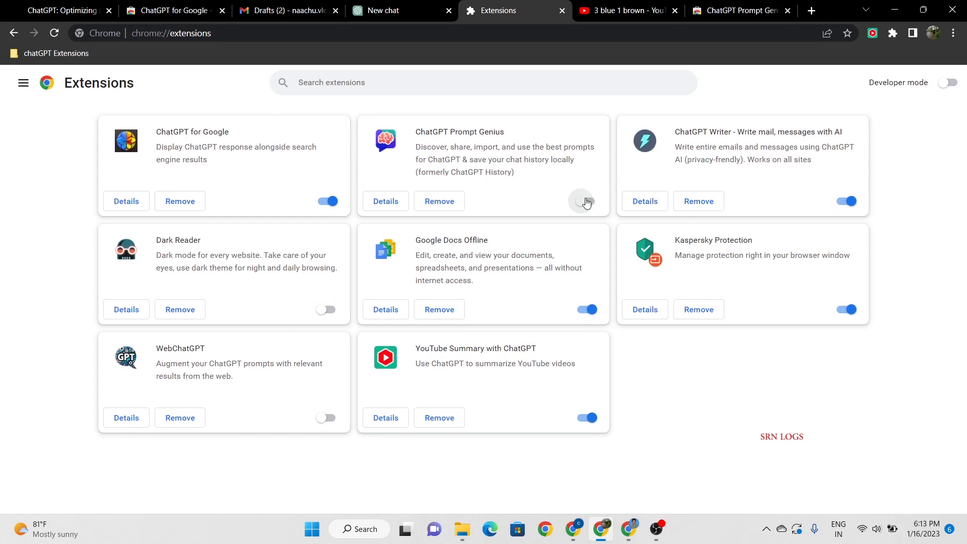
{"action": "left_click", "coordinate": [383, 11]}
{"action": "left_click", "coordinate": [199, 33]}
{"action": "key", "text": "Return"}
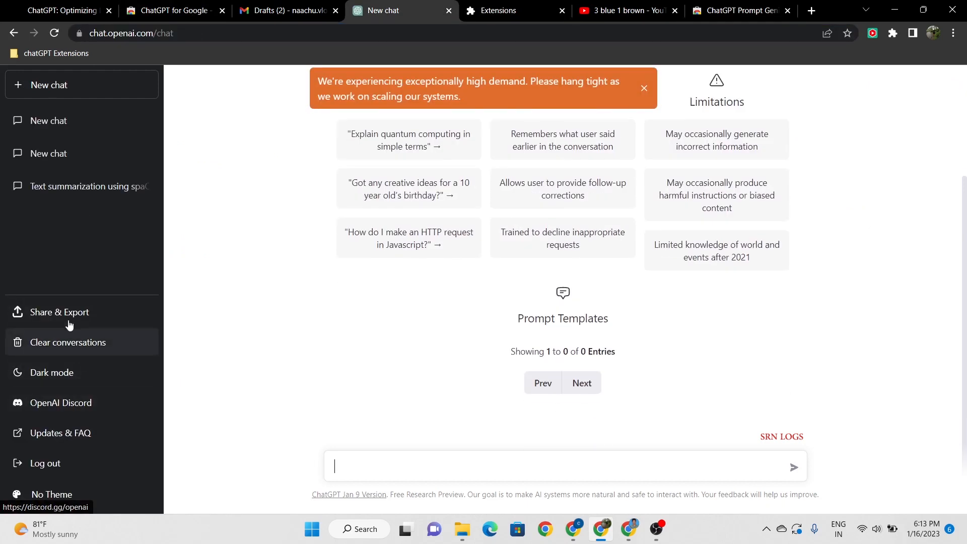
Step: Open the text summarization using spaCy conversation and export it as a PDF
{"action": "left_click", "coordinate": [59, 192]}
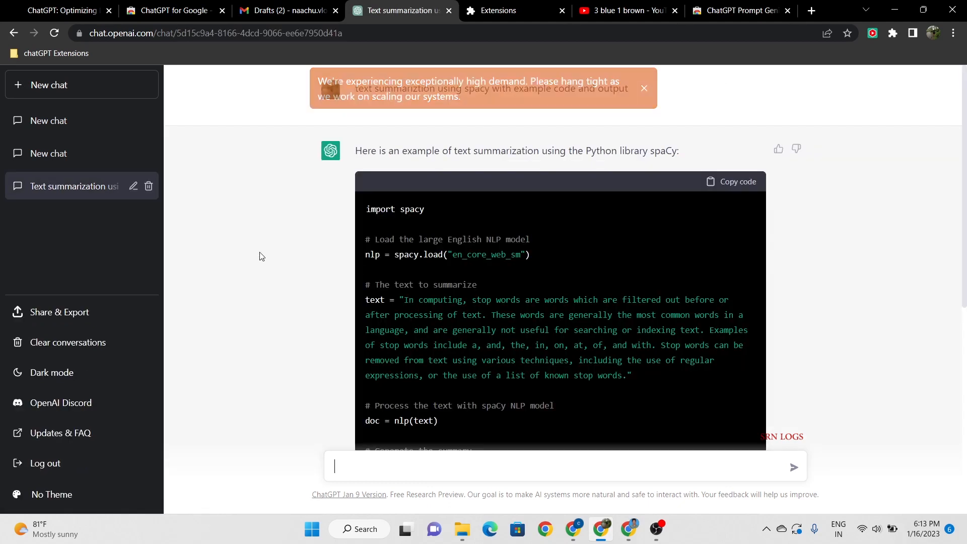
{"action": "scroll", "coordinate": [484, 327], "scroll_direction": "down", "scroll_amount": 3}
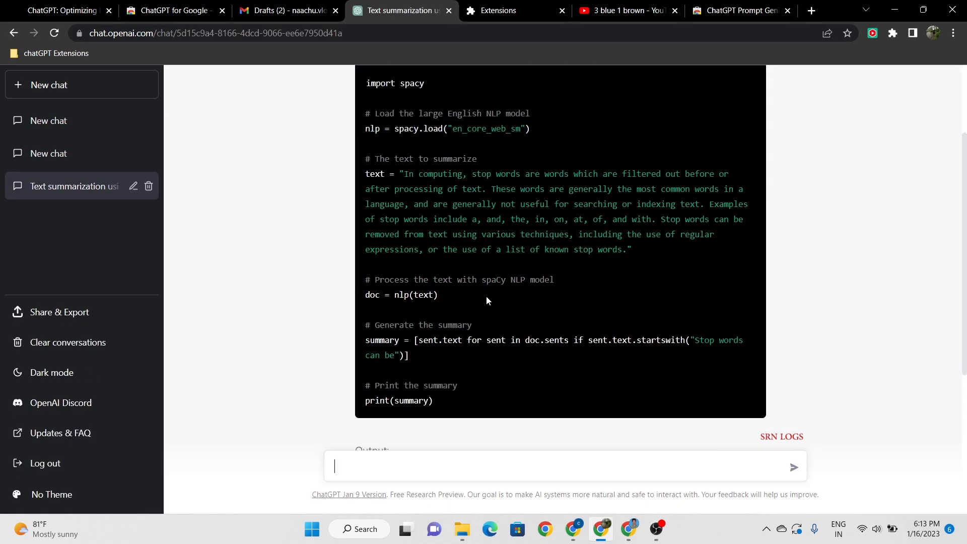
{"action": "left_click", "coordinate": [90, 315]}
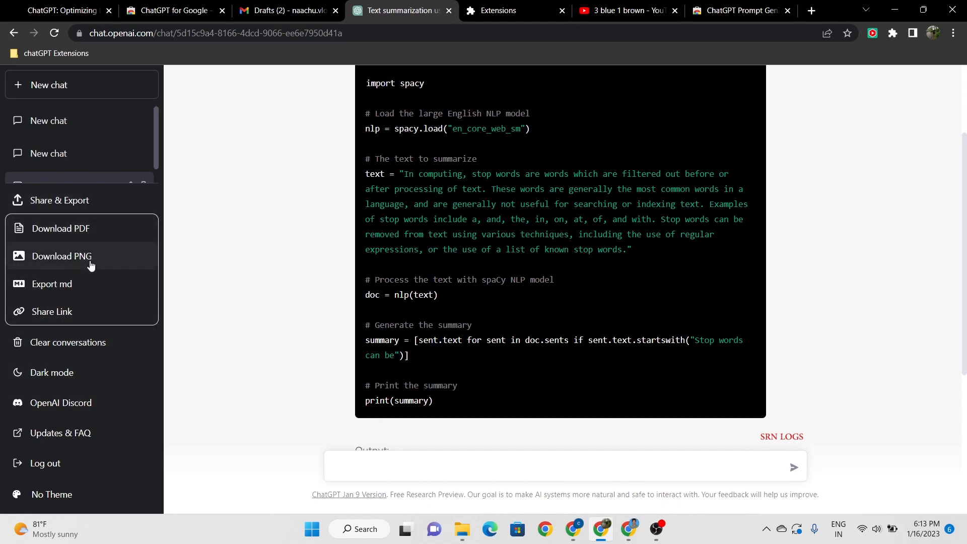
{"action": "left_click", "coordinate": [92, 231]}
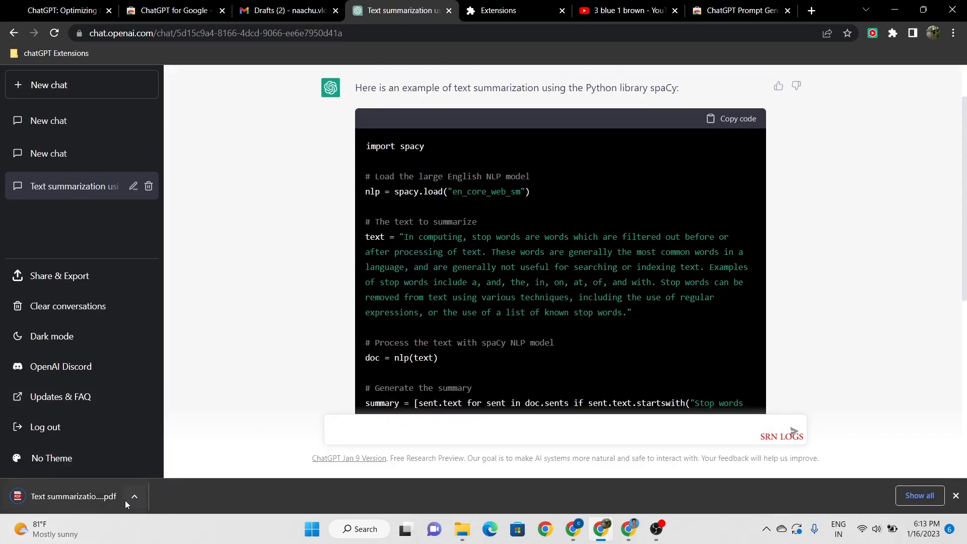
Step: Open the downloaded PDF of the spaCy conversation and review it from beginning to end
{"action": "left_click", "coordinate": [101, 495]}
{"action": "scroll", "coordinate": [424, 246], "scroll_direction": "down", "scroll_amount": 10}
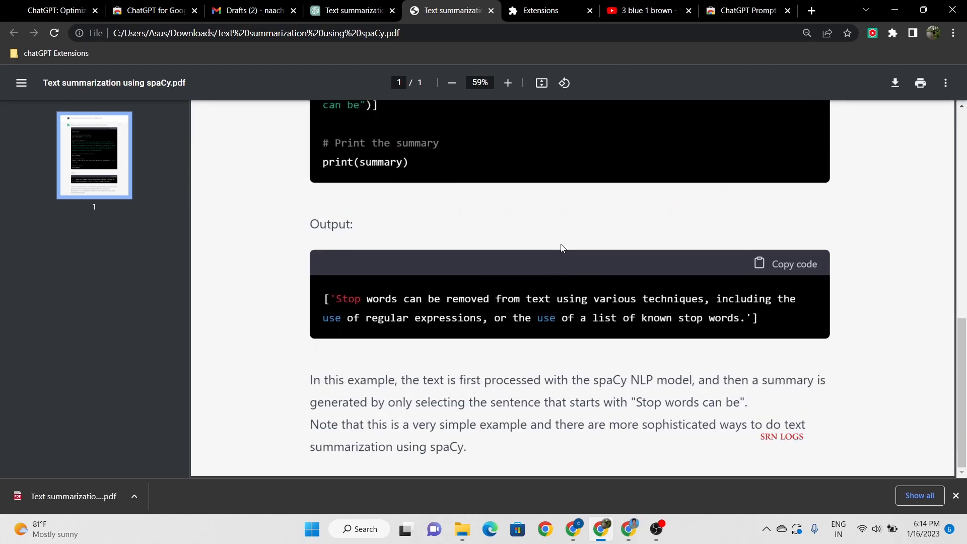
{"action": "scroll", "coordinate": [550, 262], "scroll_direction": "up", "scroll_amount": 10}
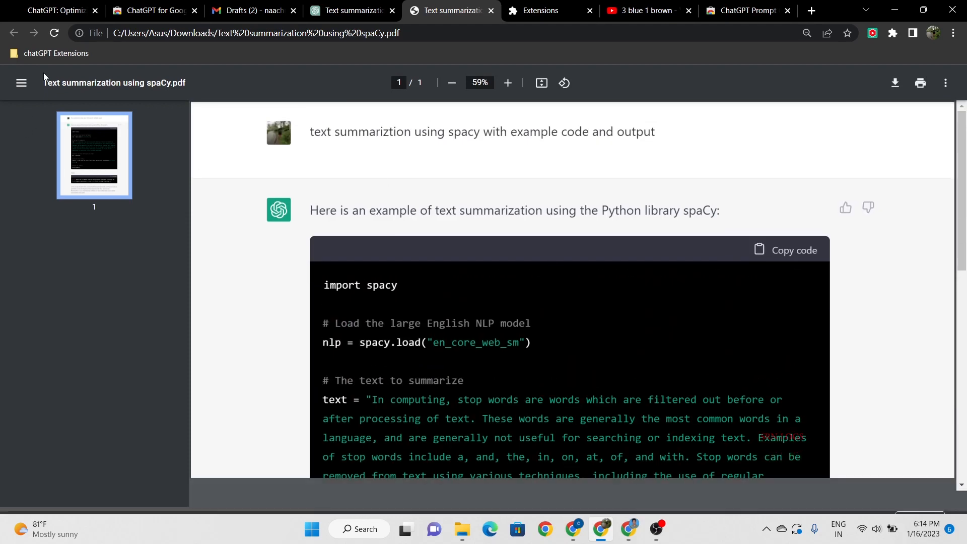
Step: Open the bookmarked WebChatGPT page in the Chrome Web Store from the ChatGPT tab
{"action": "left_click", "coordinate": [341, 11]}
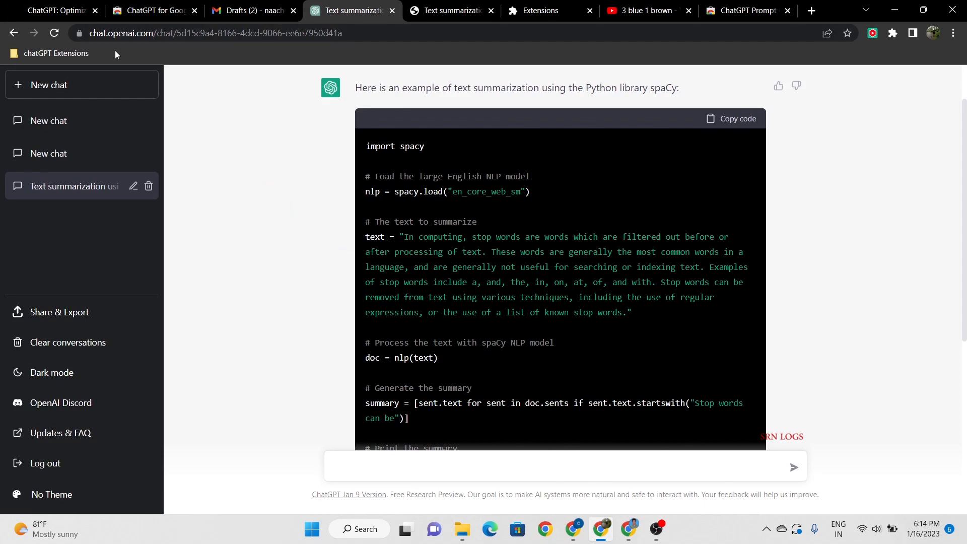
{"action": "left_click", "coordinate": [59, 54]}
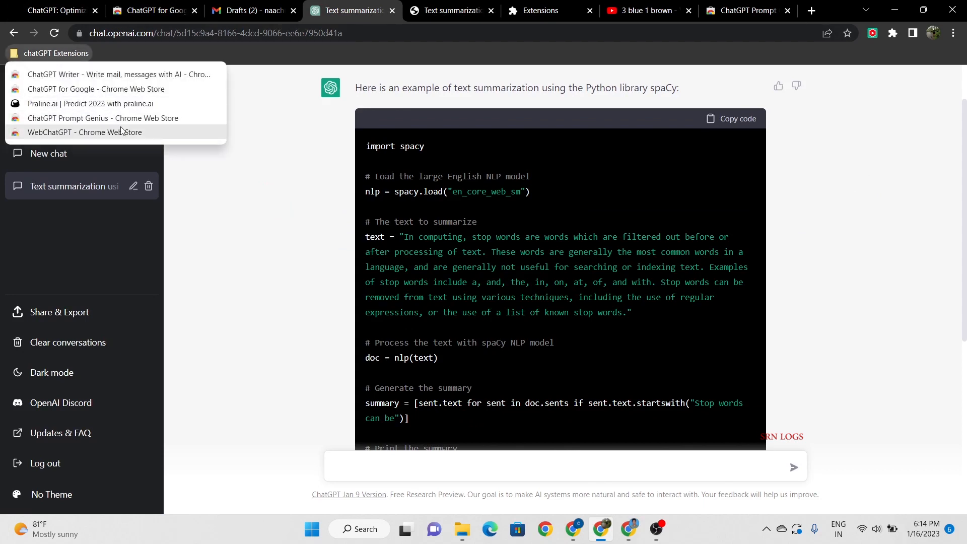
{"action": "left_click", "coordinate": [162, 133]}
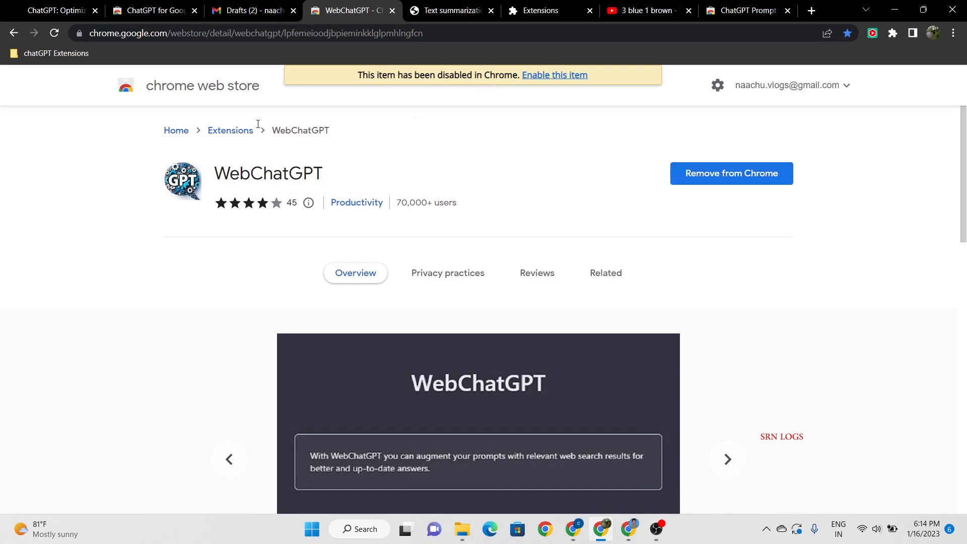
Step: Open a new ChatGPT session through the Try ChatGPT link on the OpenAI blog page
{"action": "left_click", "coordinate": [449, 10]}
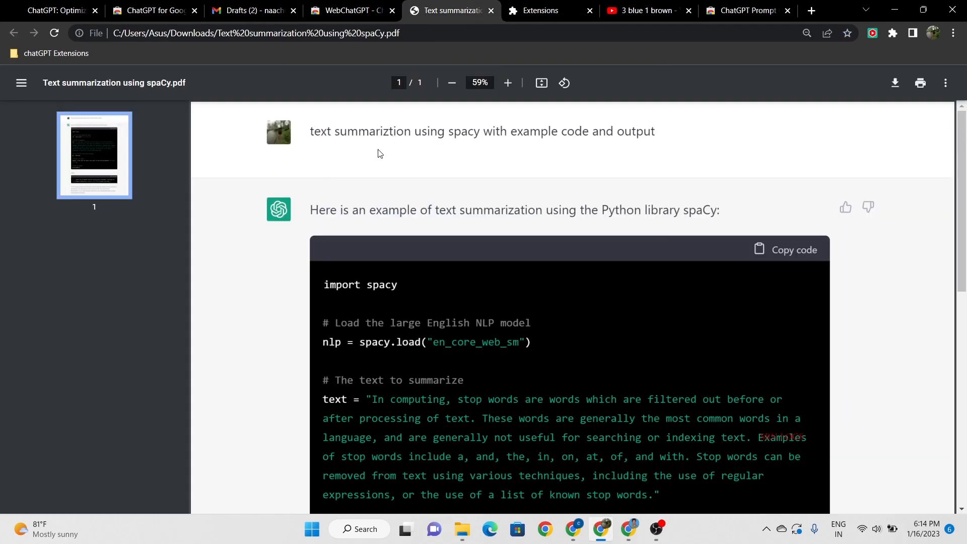
{"action": "left_click", "coordinate": [151, 11]}
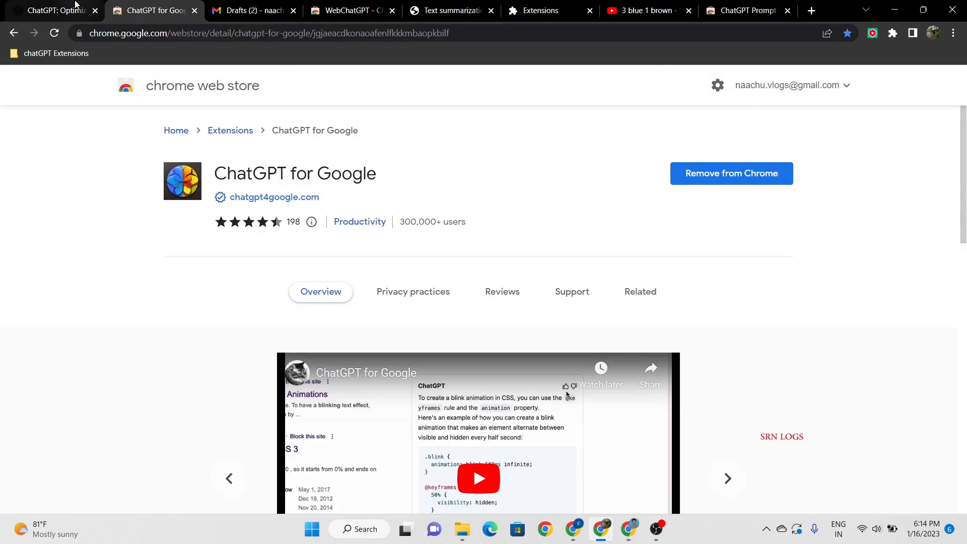
{"action": "left_click", "coordinate": [55, 10]}
{"action": "scroll", "coordinate": [352, 249], "scroll_direction": "up", "scroll_amount": 20}
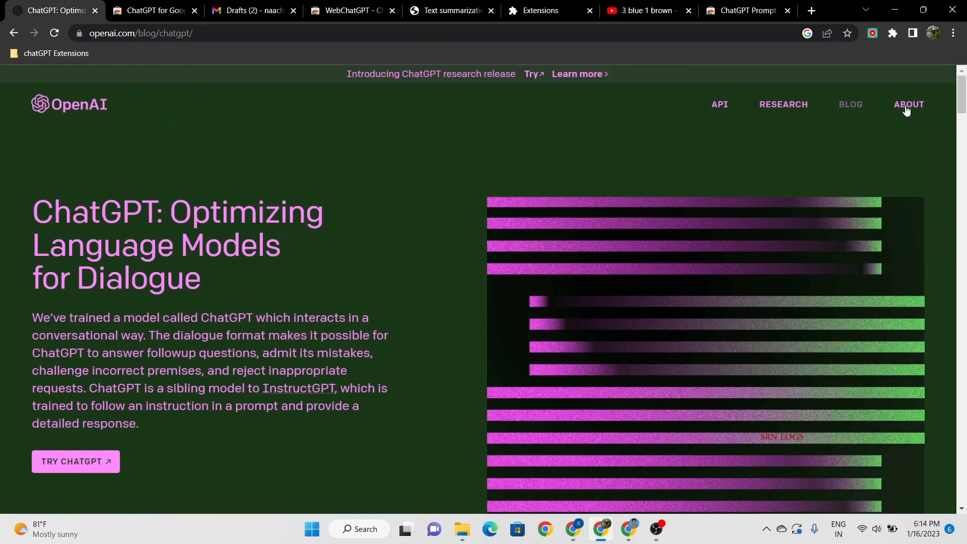
{"action": "left_click", "coordinate": [75, 462]}
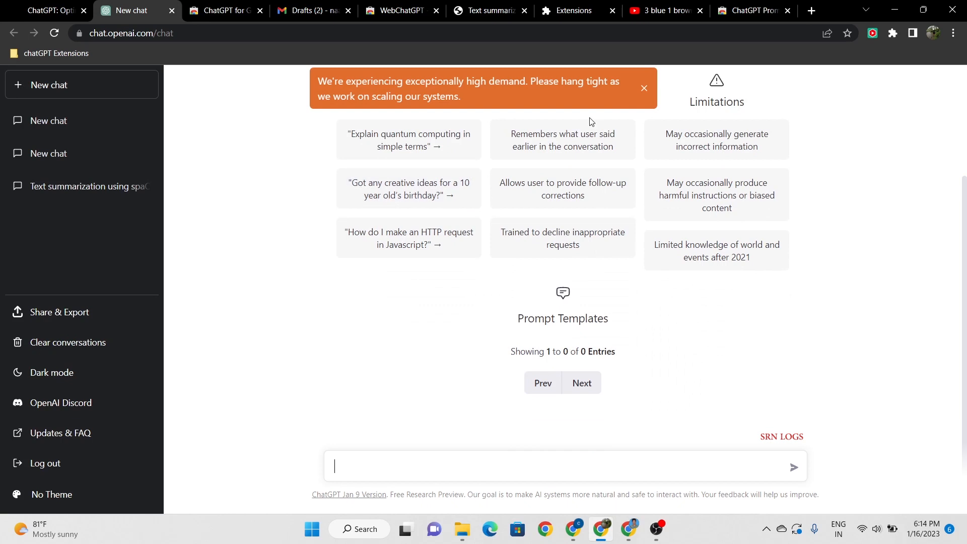
Step: Enable the WebChatGPT extension and reload the new ChatGPT page
{"action": "left_click", "coordinate": [554, 10]}
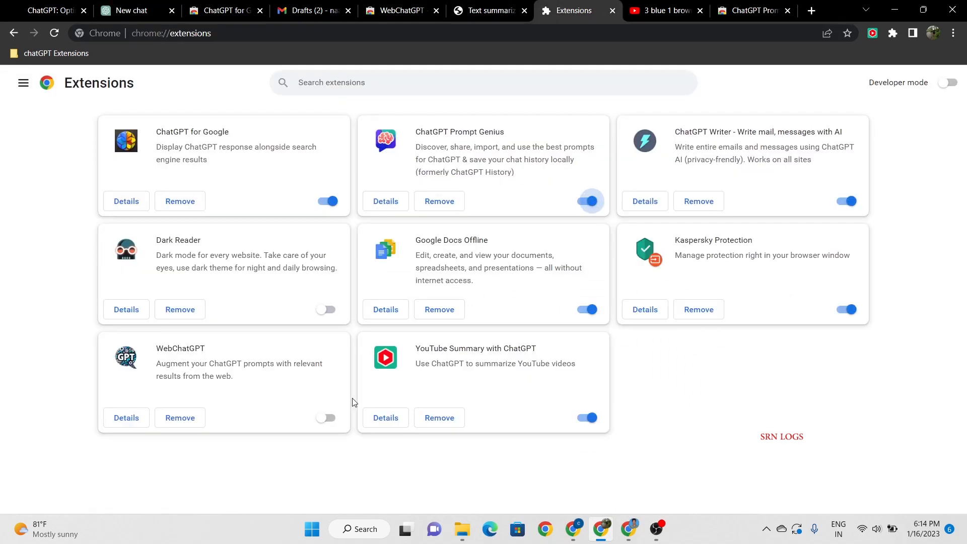
{"action": "left_click", "coordinate": [327, 418]}
{"action": "left_click", "coordinate": [170, 16]}
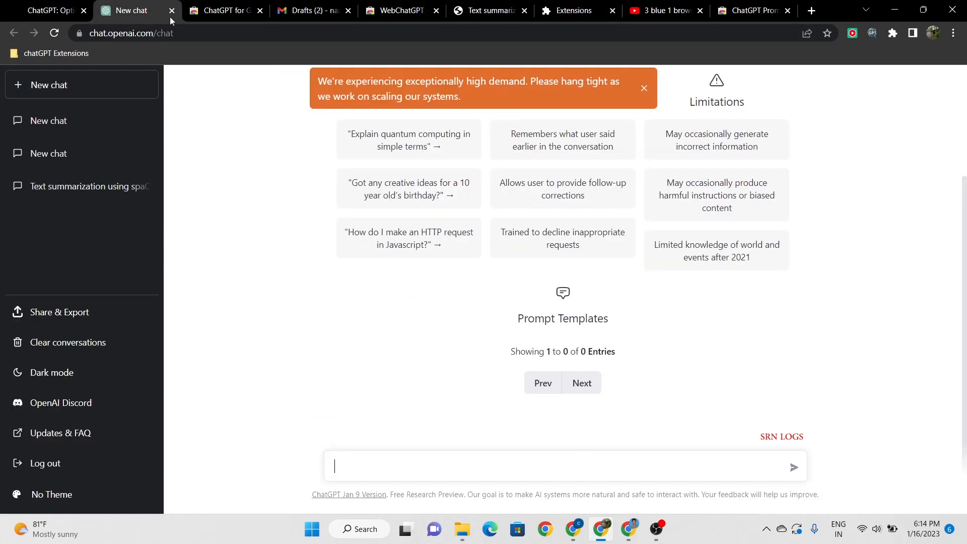
{"action": "left_click", "coordinate": [241, 36]}
{"action": "key", "text": "Return"}
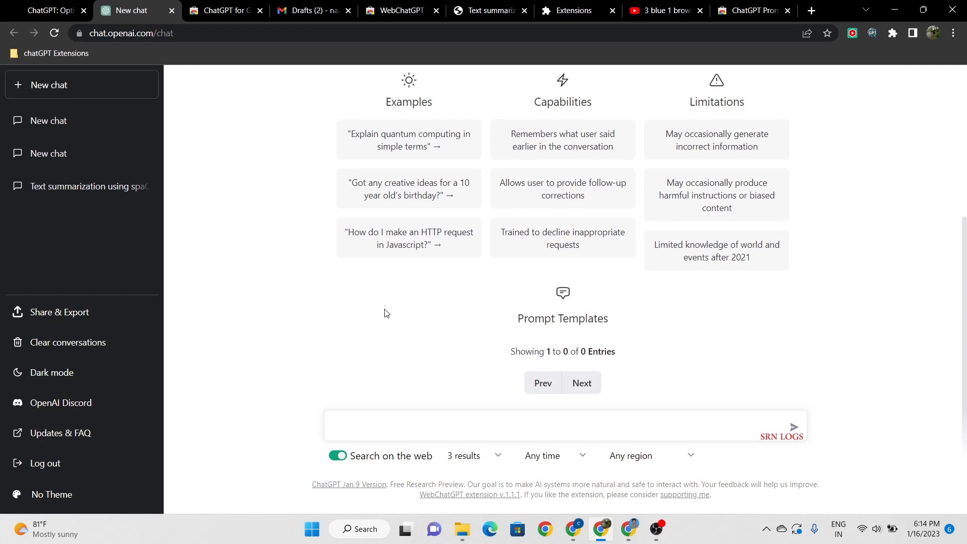
Step: Check WebChatGPT's description and ask ChatGPT with web search on: "give me some recent updates in data science for 2022"
{"action": "left_click", "coordinate": [569, 10]}
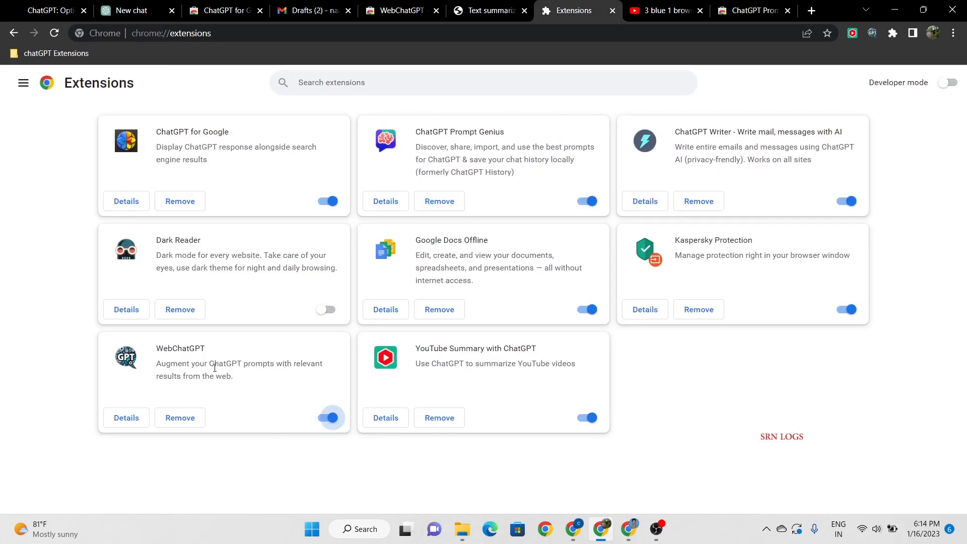
{"action": "left_click", "coordinate": [137, 9]}
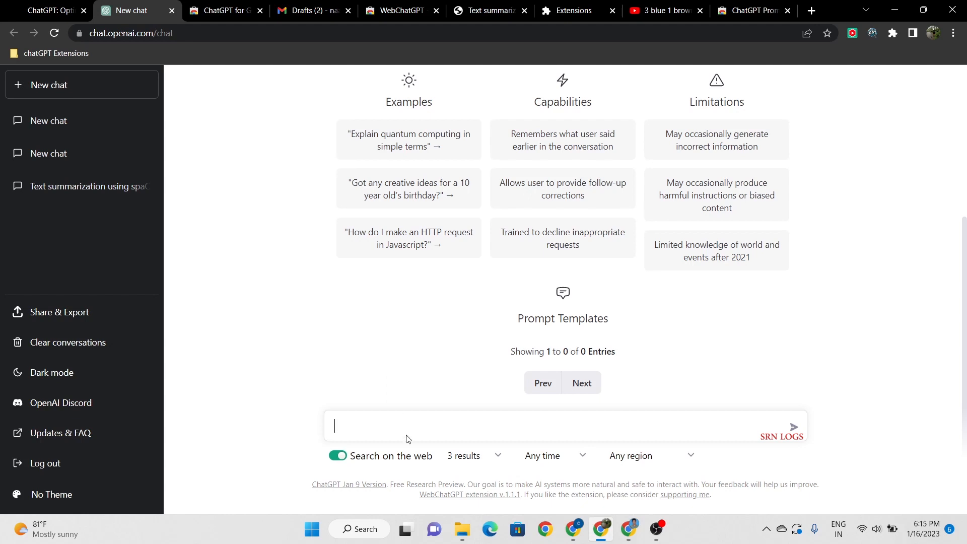
{"action": "type", "text": "give me some recent up"}
{"action": "type", "text": "dates in data science f"}
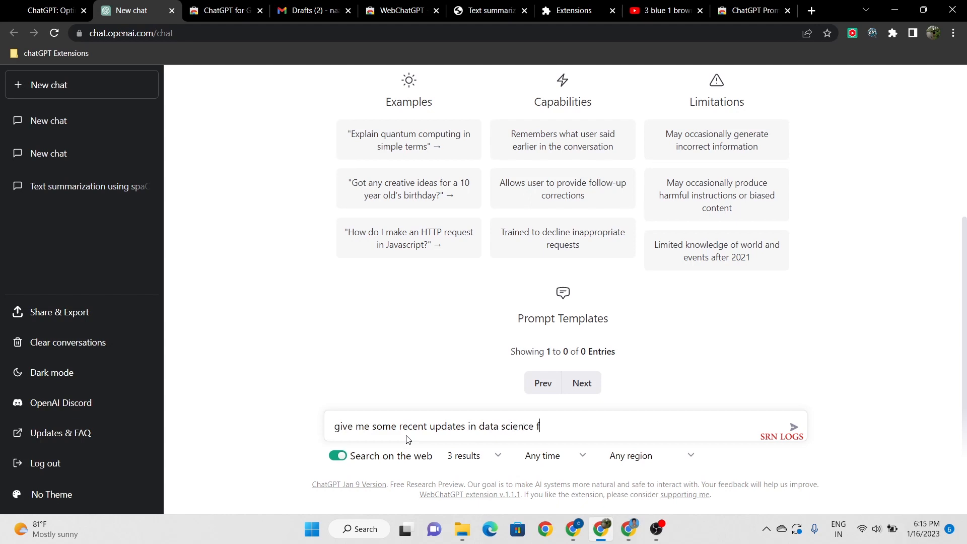
{"action": "type", "text": "22"}
{"action": "key", "text": "Return"}
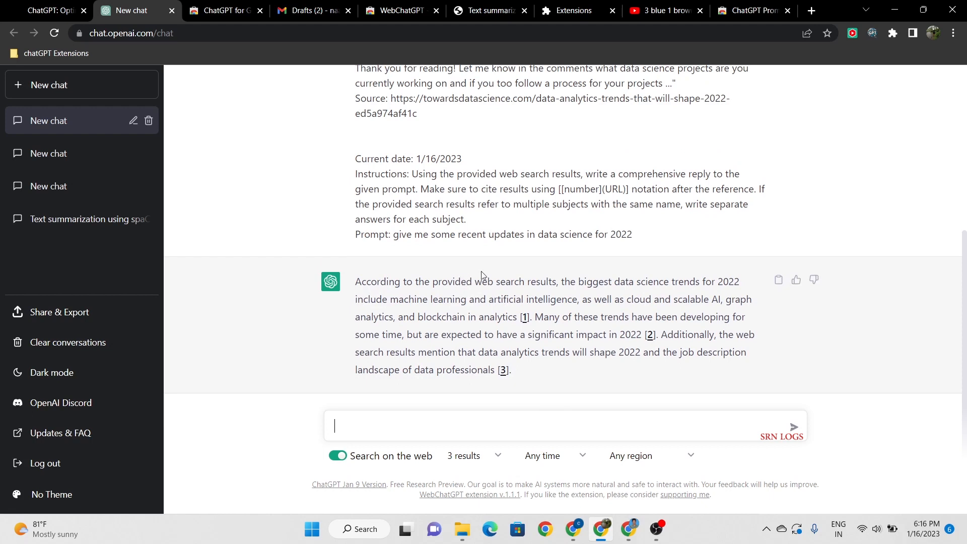
Step: Disable the WebChatGPT extension and return to the chat containing the data science answer
{"action": "left_click", "coordinate": [587, 6]}
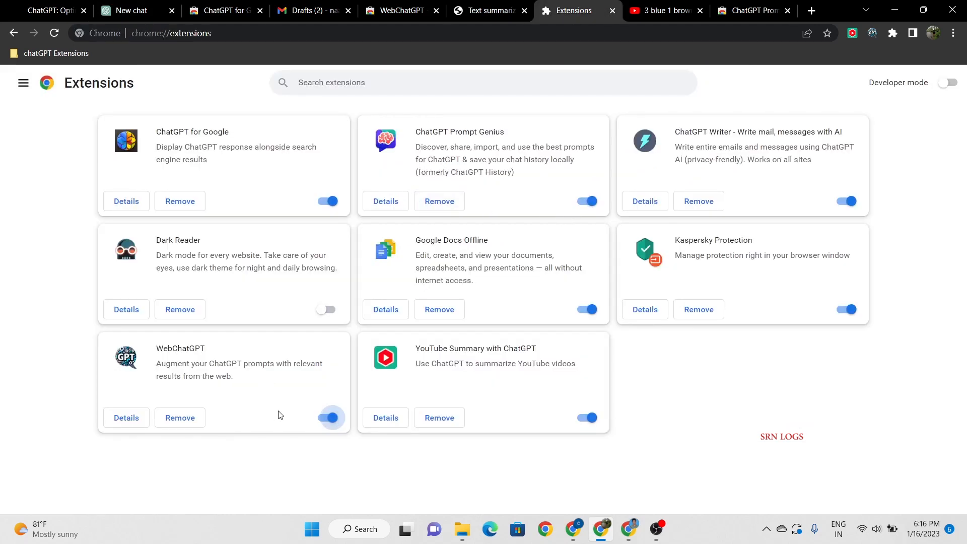
{"action": "left_click", "coordinate": [328, 418]}
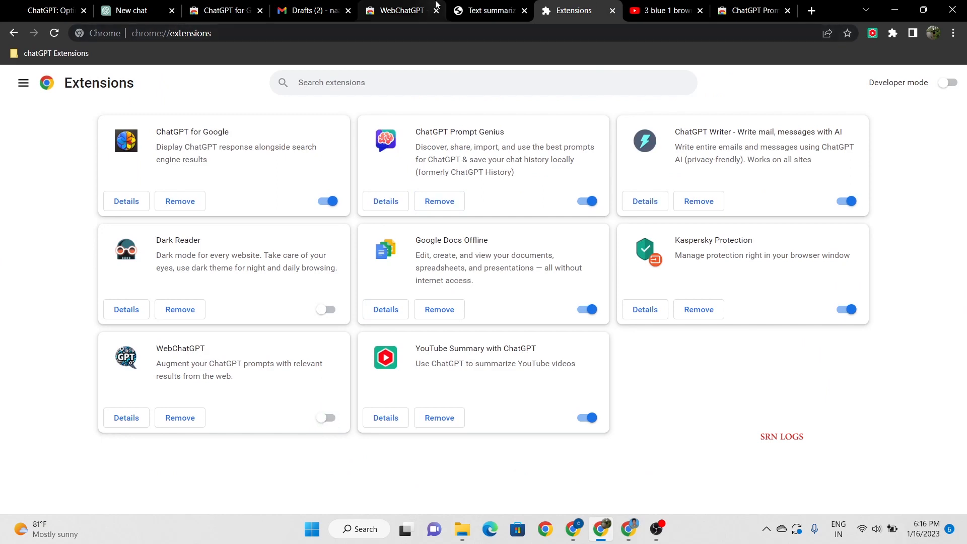
{"action": "left_click", "coordinate": [174, 15]}
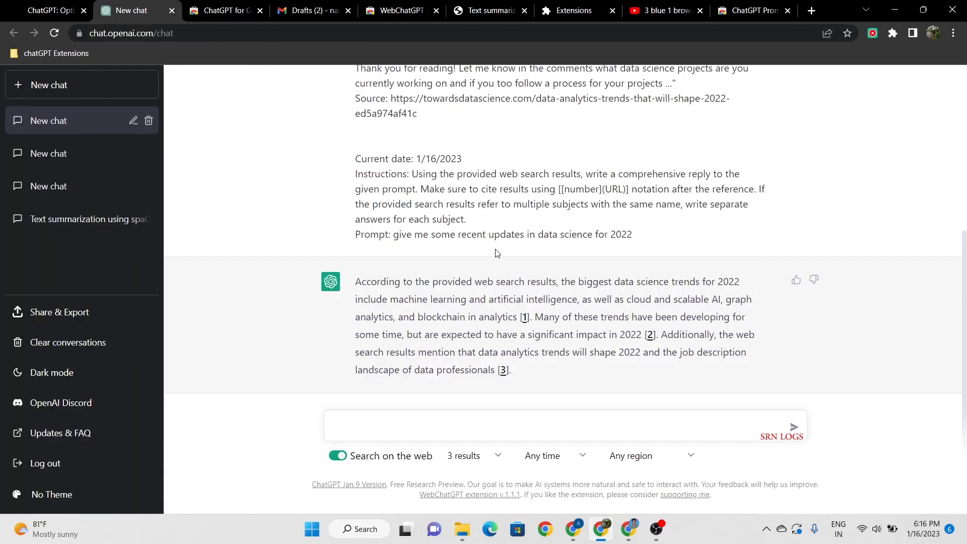
Step: Copy the prompt "give me some recent updates in data science for 2022" from the chat and reload ChatGPT
{"action": "scroll", "coordinate": [496, 252], "scroll_direction": "up", "scroll_amount": 4}
{"action": "scroll", "coordinate": [539, 276], "scroll_direction": "down", "scroll_amount": 4}
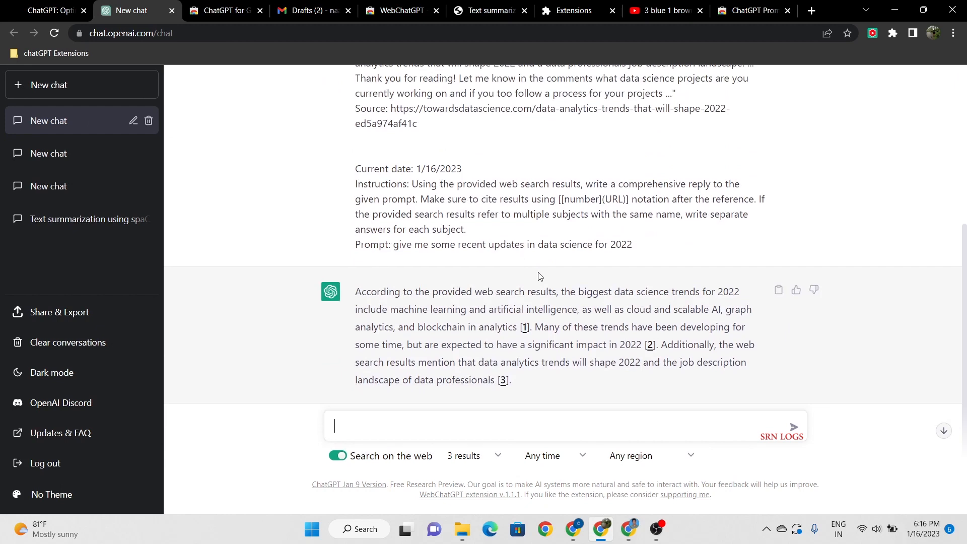
{"action": "left_click_drag", "start_coordinate": [396, 246], "coordinate": [637, 264]}
{"action": "key", "text": "ctrl+c"}
{"action": "right_click", "coordinate": [542, 240]}
{"action": "left_click", "coordinate": [573, 255]}
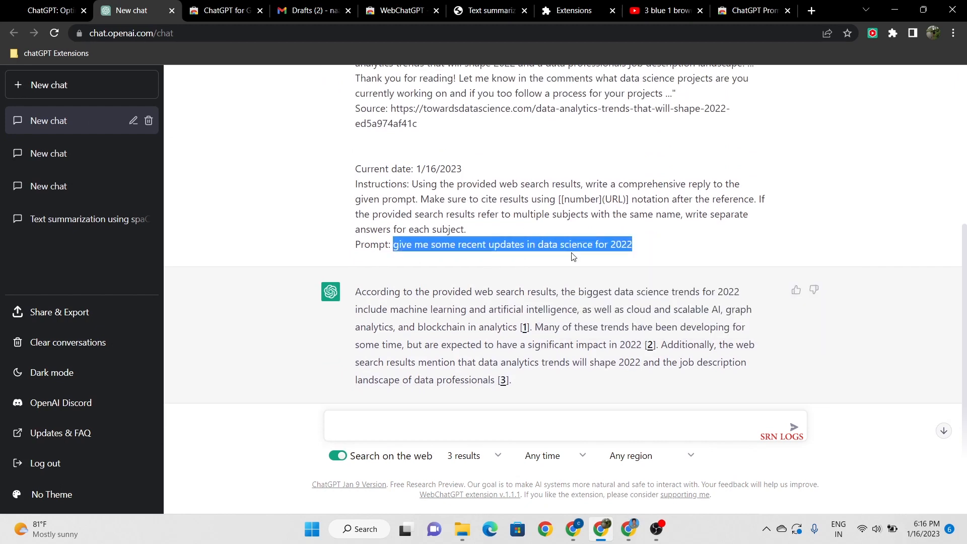
{"action": "left_click", "coordinate": [273, 36]}
{"action": "key", "text": "Return"}
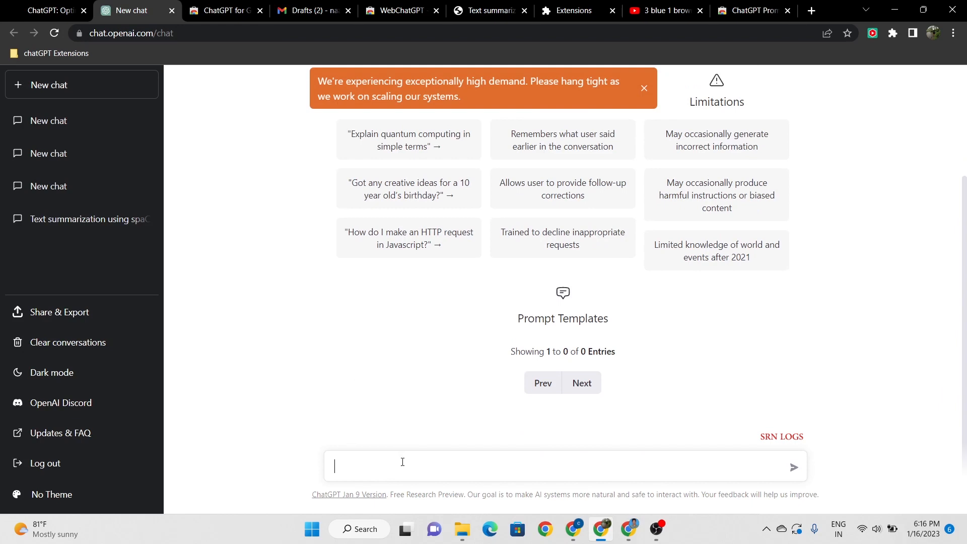
Step: Ask ChatGPT "give me some recent updates in data science for 2022" with the WebChatGPT extension disabled
{"action": "key", "text": "ctrl+v"}
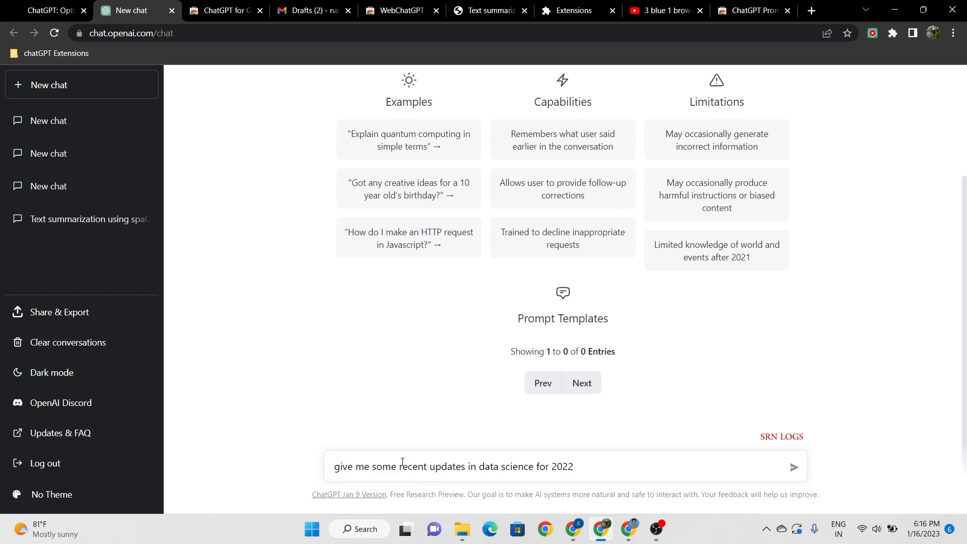
{"action": "key", "text": "Return"}
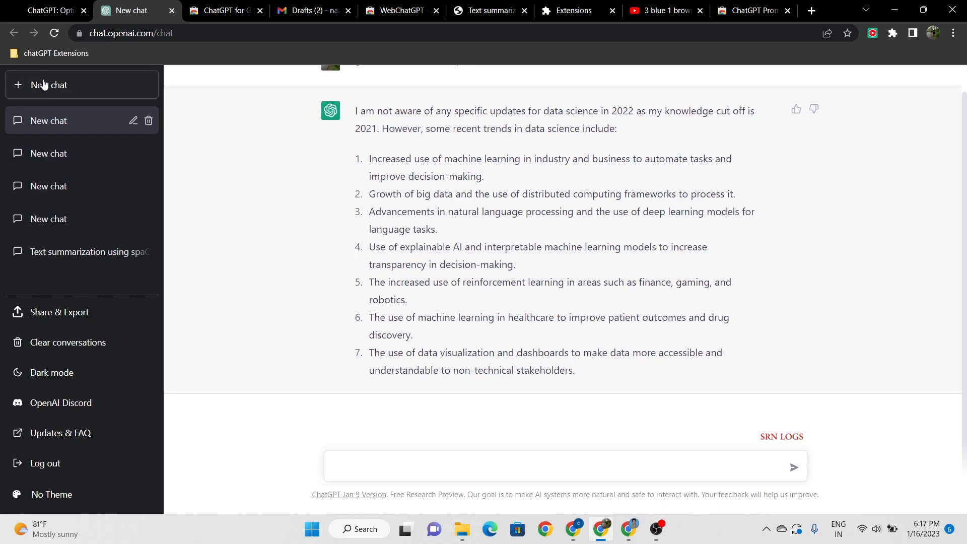
Step: View the bookmarked ChatGPT extensions and check the YouTube Summary with ChatGPT entry on the Extensions page
{"action": "left_click", "coordinate": [39, 54]}
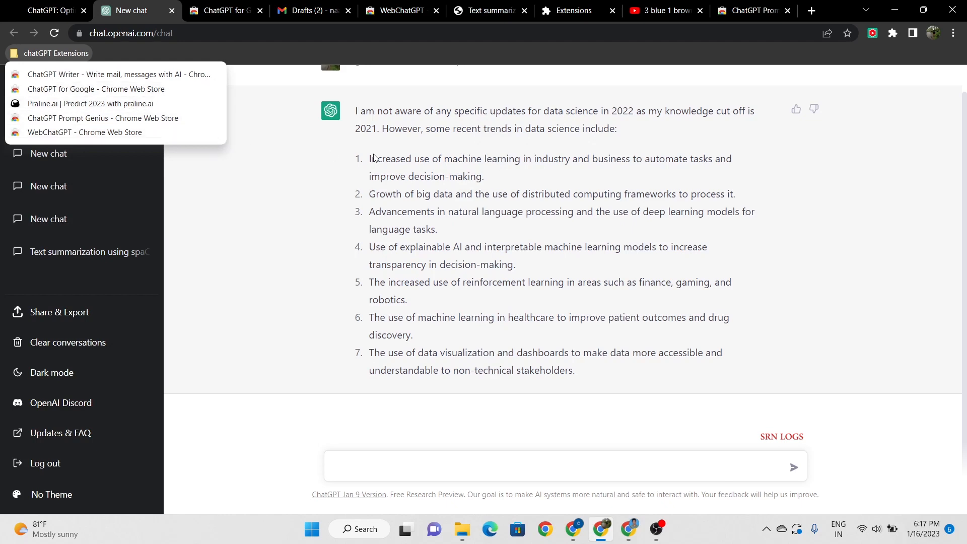
{"action": "left_click", "coordinate": [574, 6]}
{"action": "left_click", "coordinate": [574, 10]}
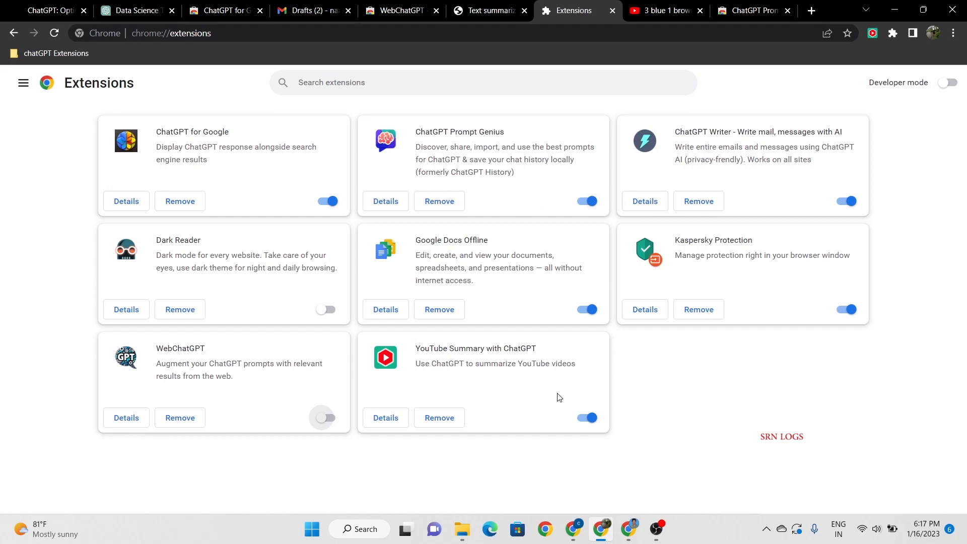
Step: Open the 3Blue1Brown video "But what is a convolution?" from the YouTube search results and skip its ad
{"action": "left_click", "coordinate": [661, 11]}
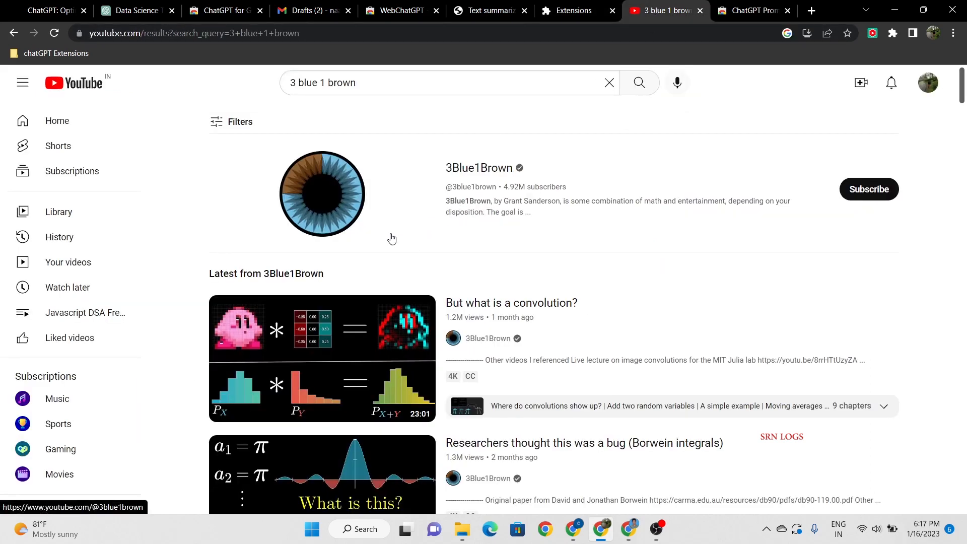
{"action": "left_click", "coordinate": [345, 320]}
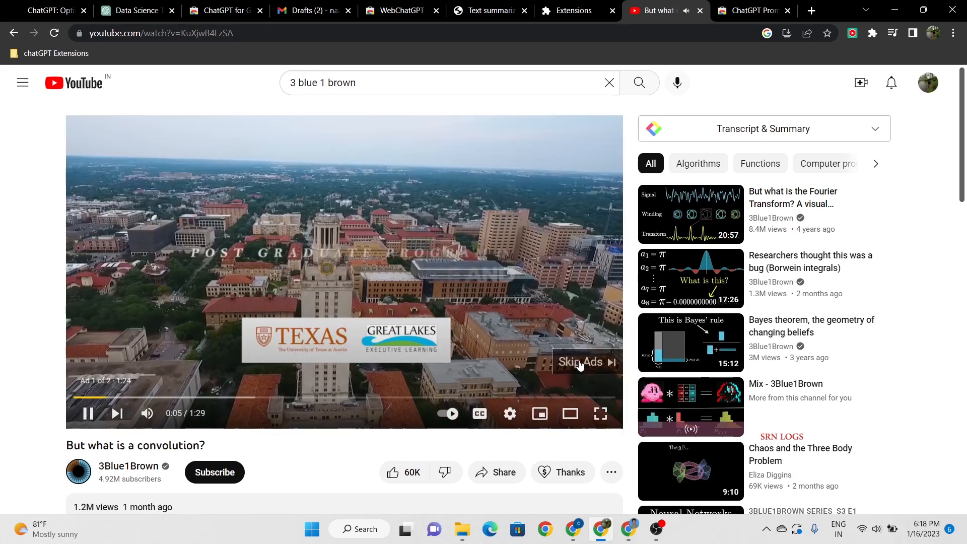
{"action": "left_click", "coordinate": [576, 361]}
Step: Expand the video's Transcript & Summary and look through the English transcript
{"action": "left_click", "coordinate": [751, 130]}
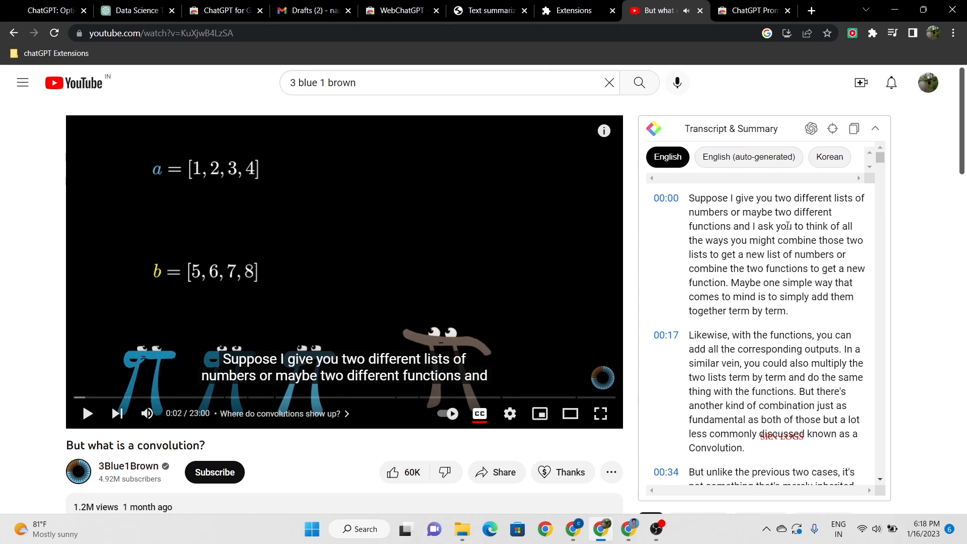
{"action": "scroll", "coordinate": [771, 263], "scroll_direction": "down", "scroll_amount": 2}
{"action": "scroll", "coordinate": [771, 264], "scroll_direction": "down", "scroll_amount": 20}
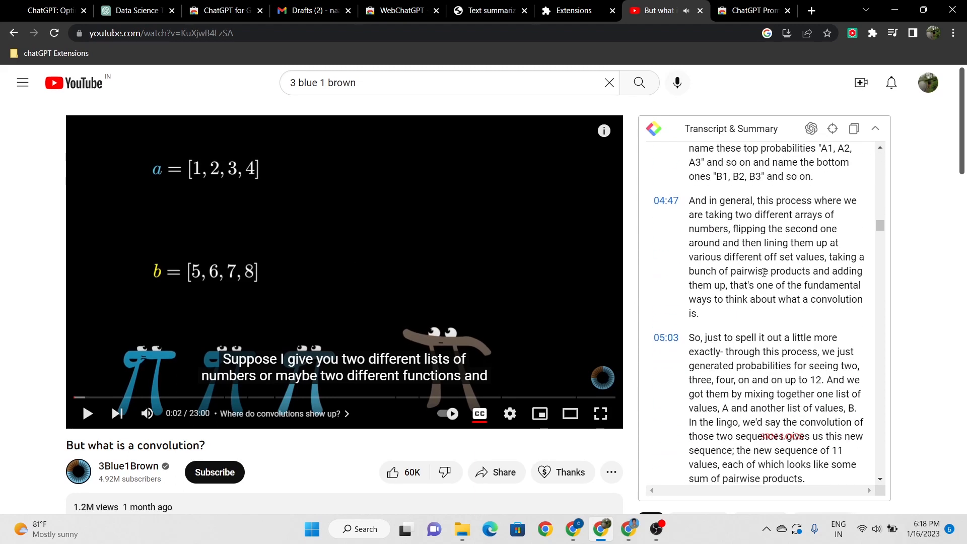
{"action": "scroll", "coordinate": [759, 275], "scroll_direction": "down", "scroll_amount": 20}
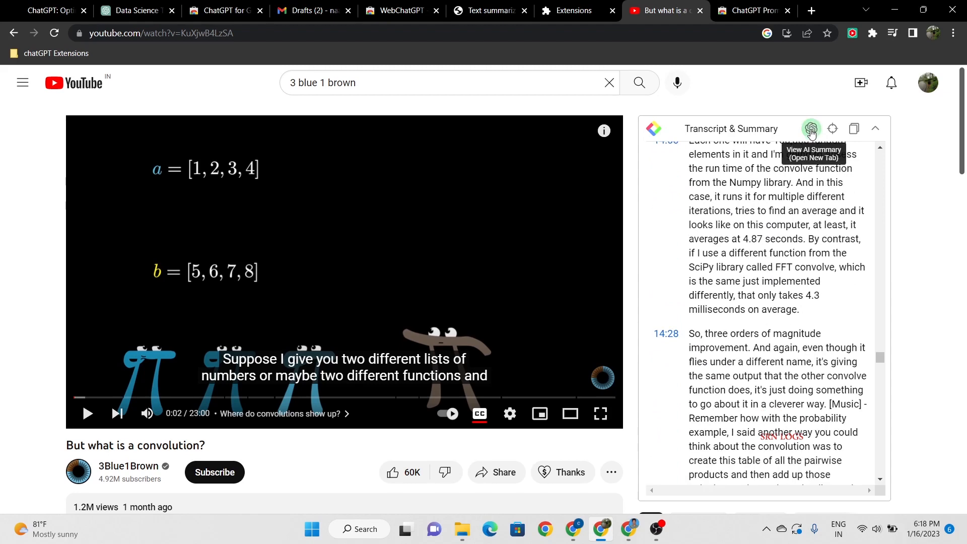
Step: Generate an AI summary of the video's transcript in ChatGPT and review the submitted prompt and the answer
{"action": "left_click", "coordinate": [811, 128]}
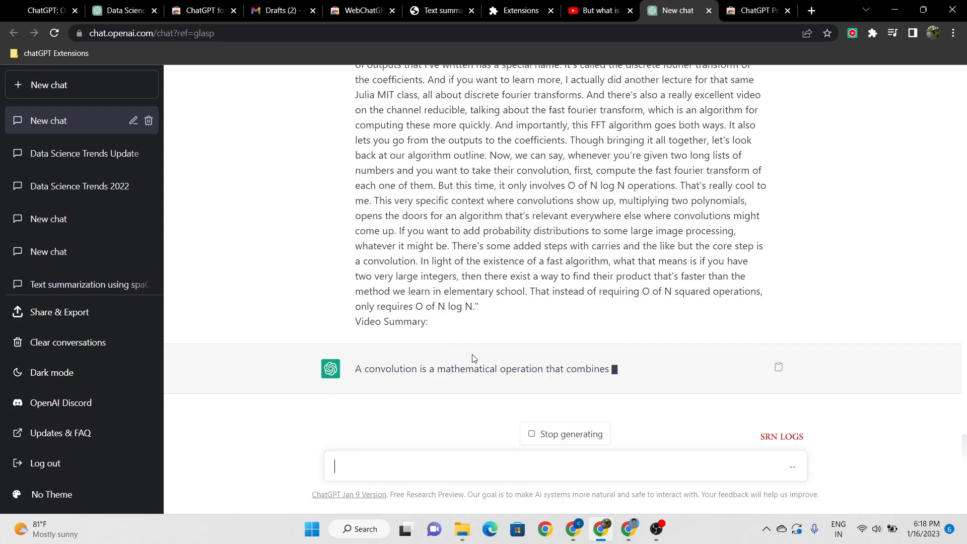
{"action": "scroll", "coordinate": [488, 357], "scroll_direction": "up", "scroll_amount": 20}
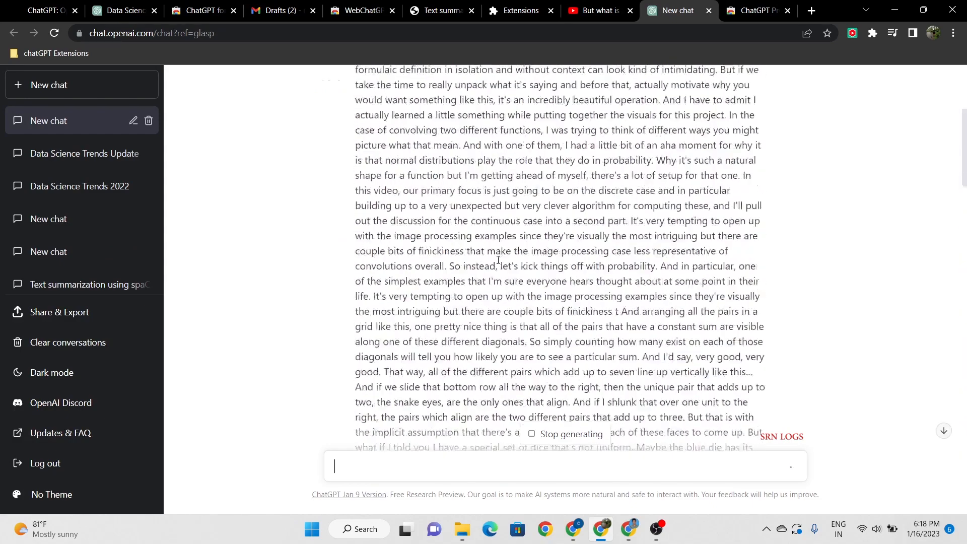
{"action": "scroll", "coordinate": [501, 239], "scroll_direction": "down", "scroll_amount": 20}
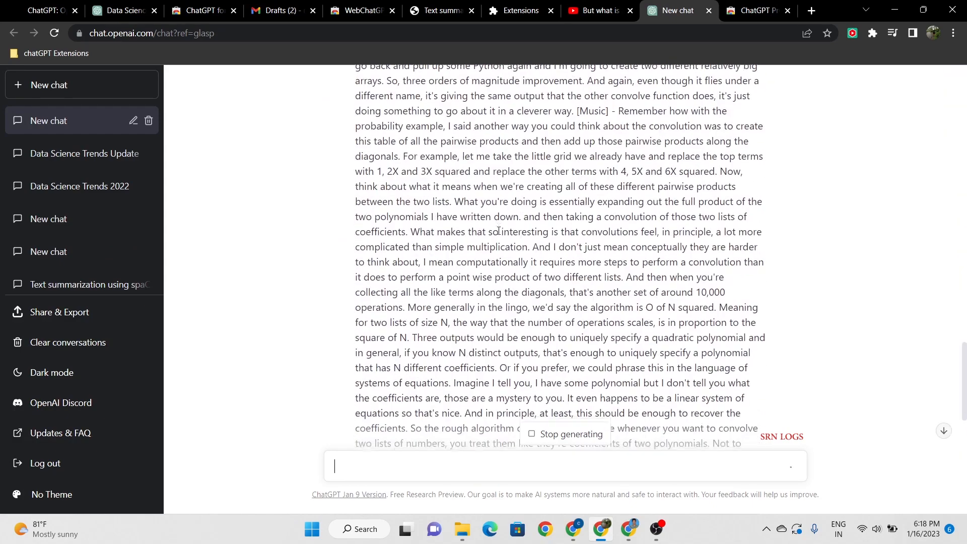
{"action": "scroll", "coordinate": [500, 231], "scroll_direction": "down", "scroll_amount": 2}
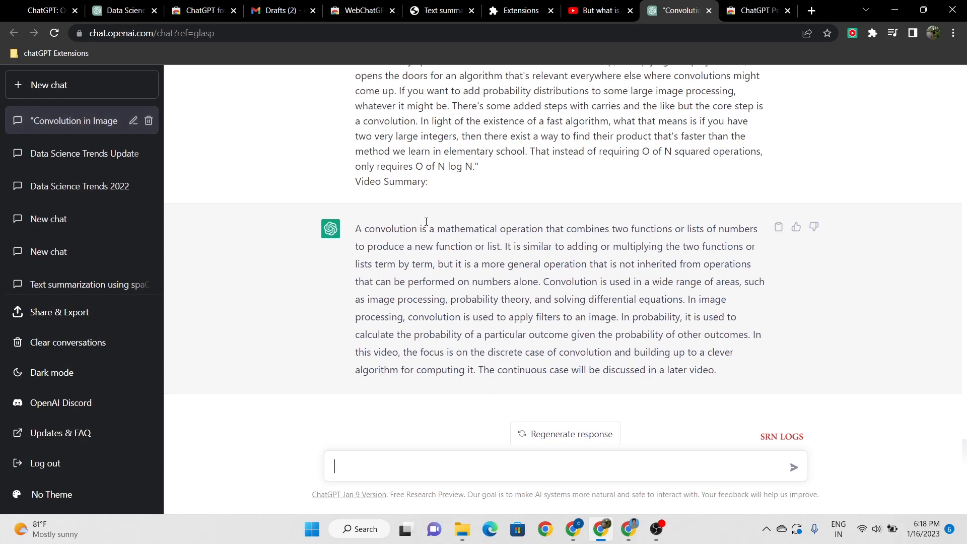
Step: View the bookmarked ChatGPT extensions again and return to the browser's Extensions page
{"action": "left_click", "coordinate": [55, 53]}
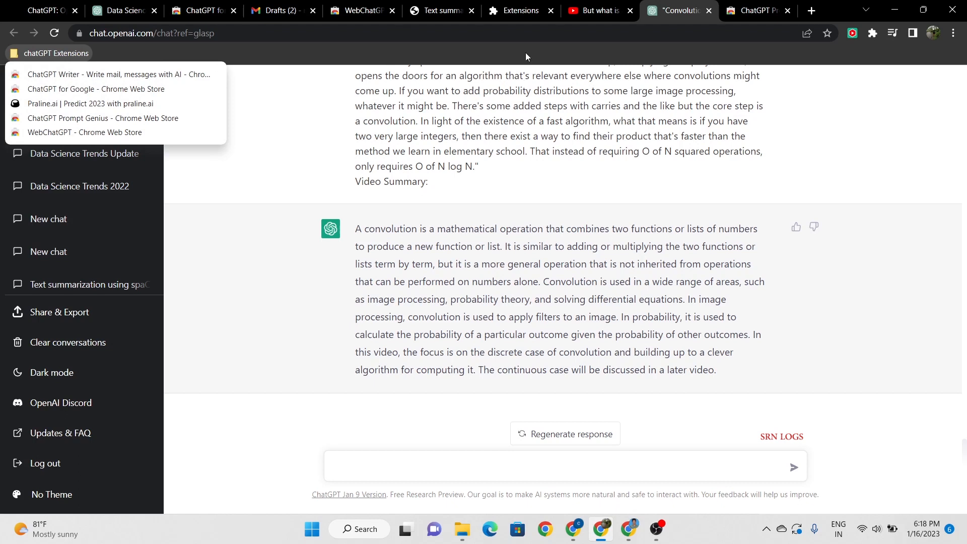
{"action": "left_click", "coordinate": [509, 14]}
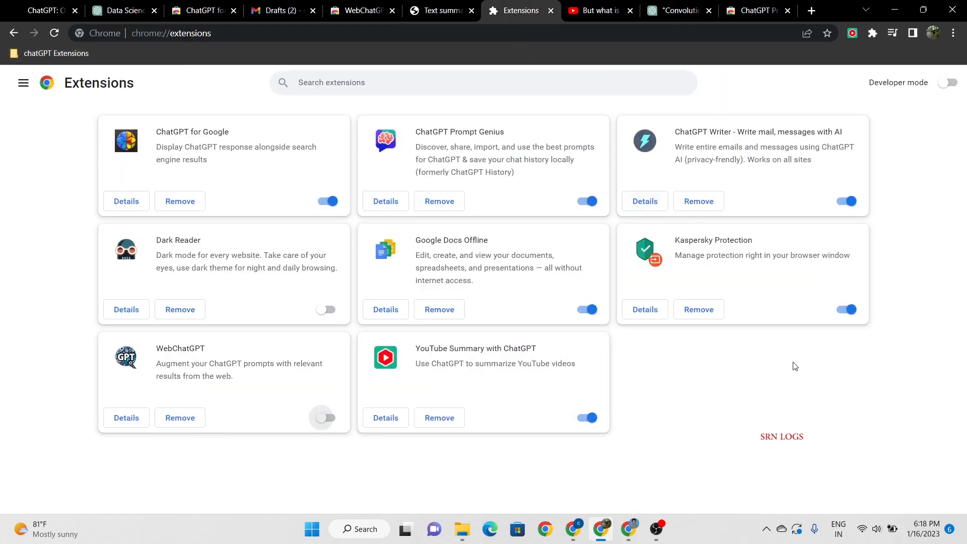